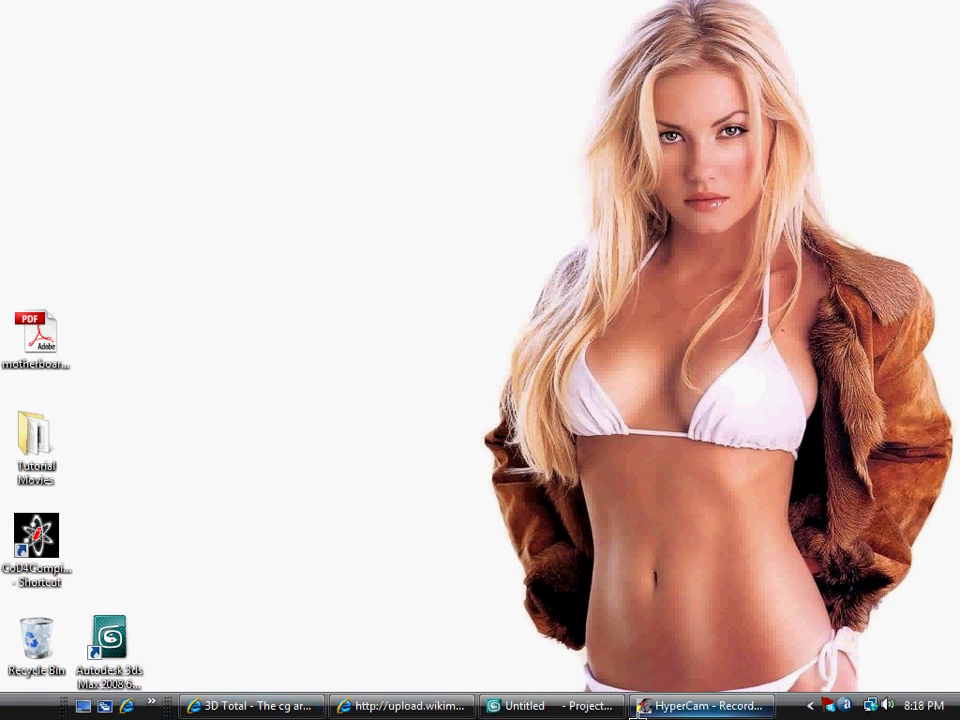
Create a sphere of radius about 18.7 in the Perspective view.
left_click(524, 710)
mouse_move(621, 486)
middle_mouse_down("alt")
mouse_move(626, 407)
mouse_move(622, 429)
middle_mouse_up("alt")
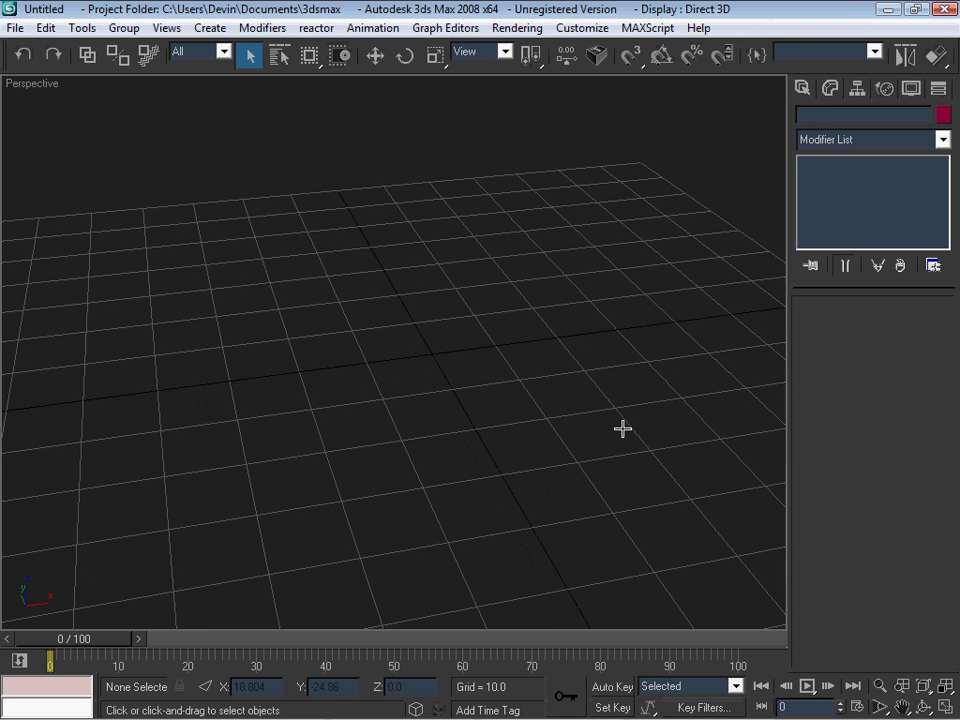
left_click(802, 87)
left_click(838, 228)
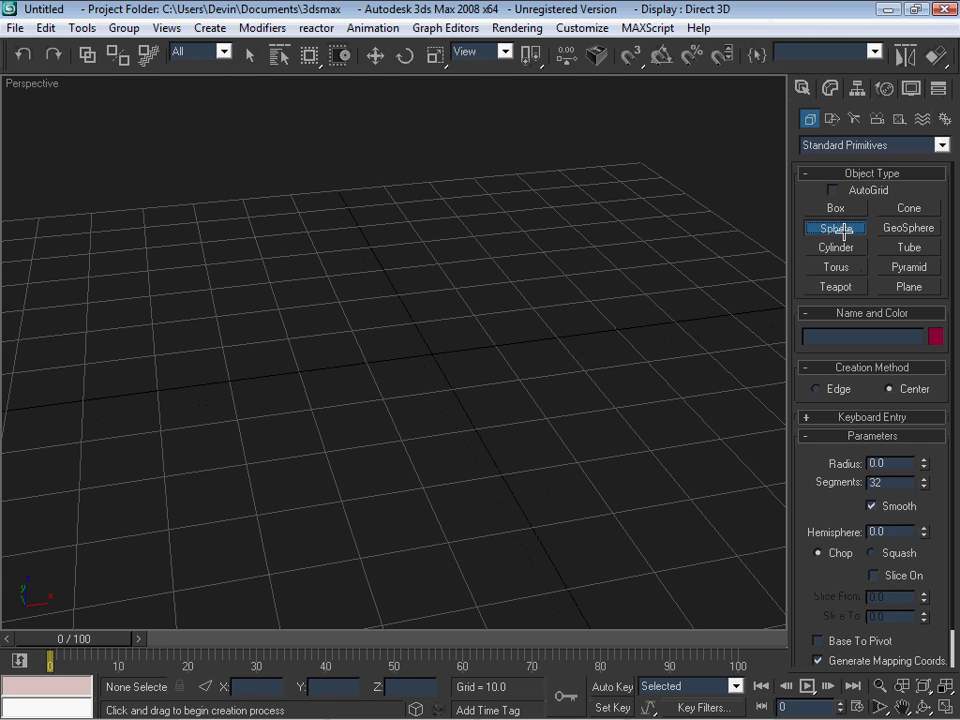
left_click_drag(415, 396, 595, 376)
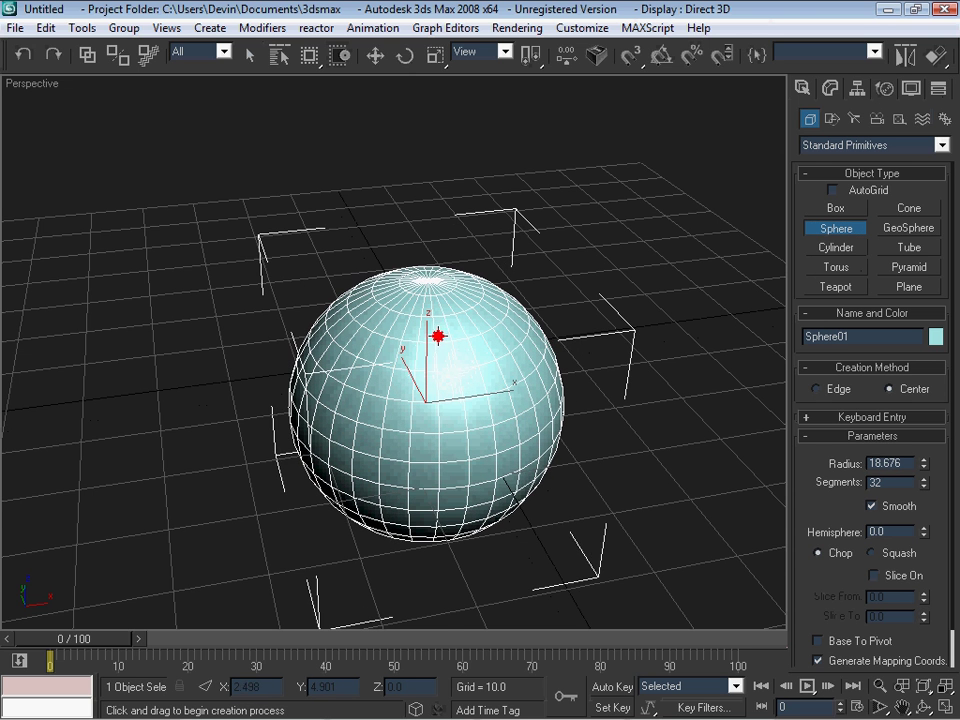
Move Sphere01 to the world origin, with X, Y and Z all at 0.
middle_click_drag(595, 376, 654, 361)
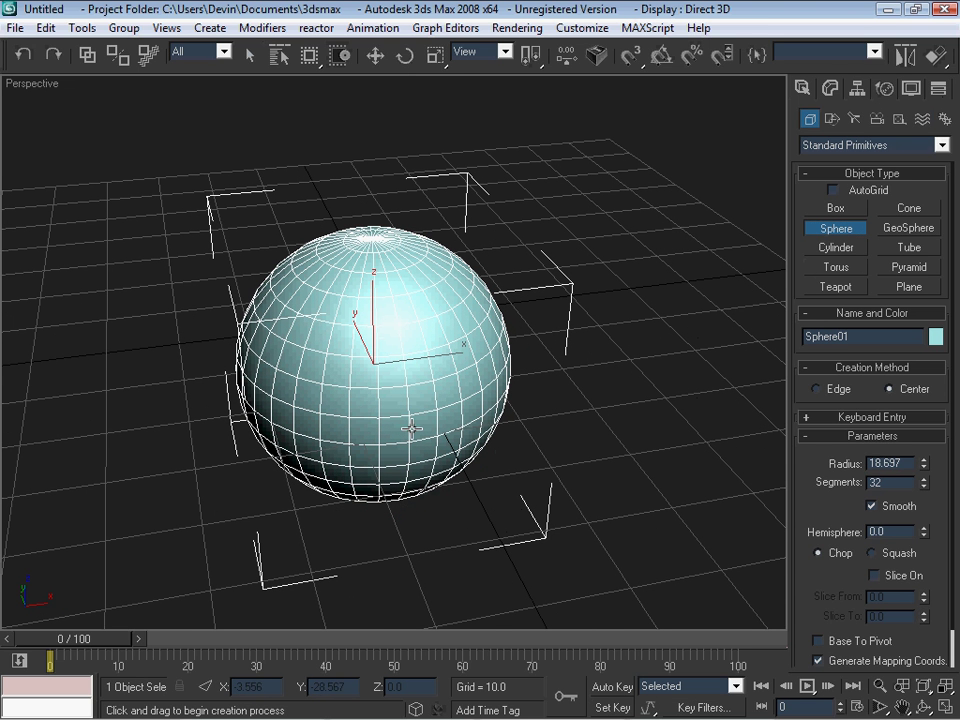
left_click(371, 56)
type("0")
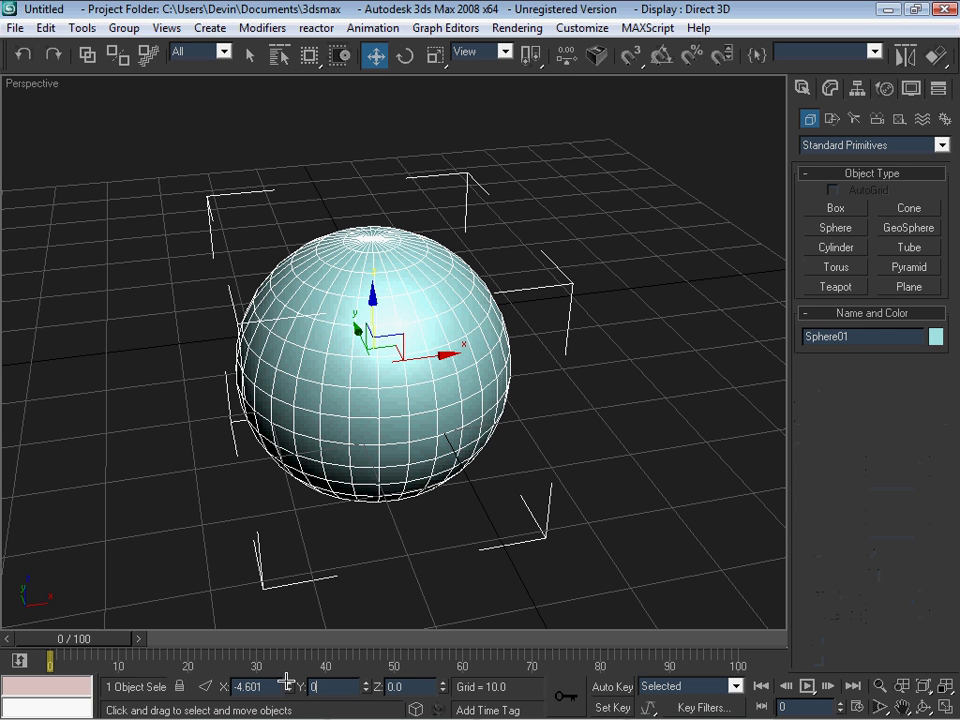
key("Return")
type("0")
key("Return")
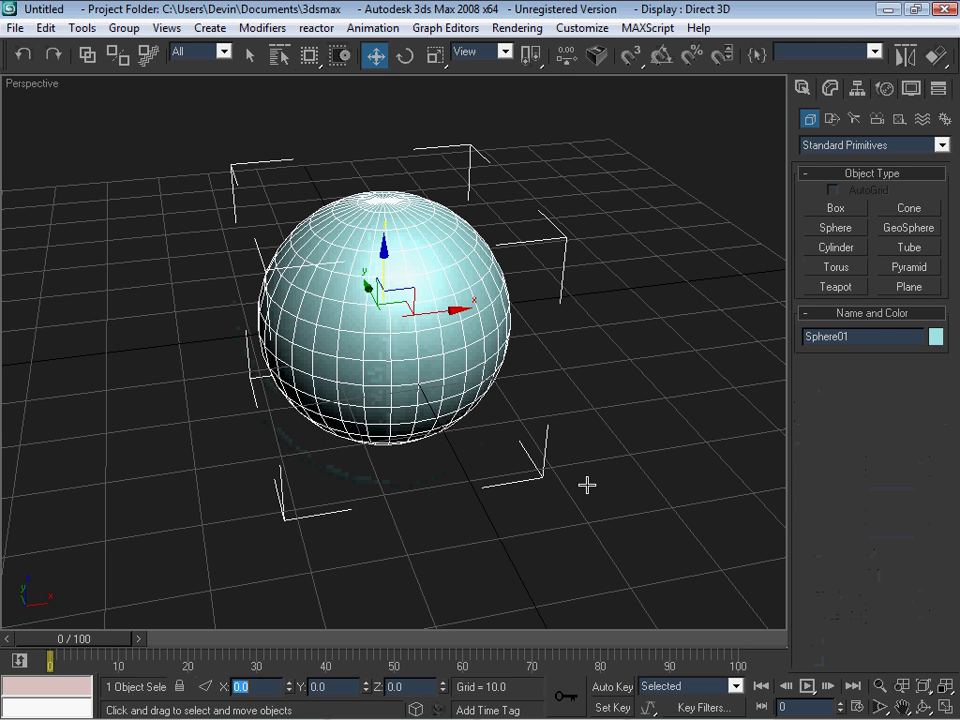
Reselect Sphere01 and enter 90 as its X rotation, then orbit to check it.
left_click(250, 56)
mouse_move(628, 334)
middle_mouse_down()
mouse_move(654, 306)
mouse_move(615, 285)
mouse_move(662, 356)
mouse_move(662, 325)
middle_mouse_up()
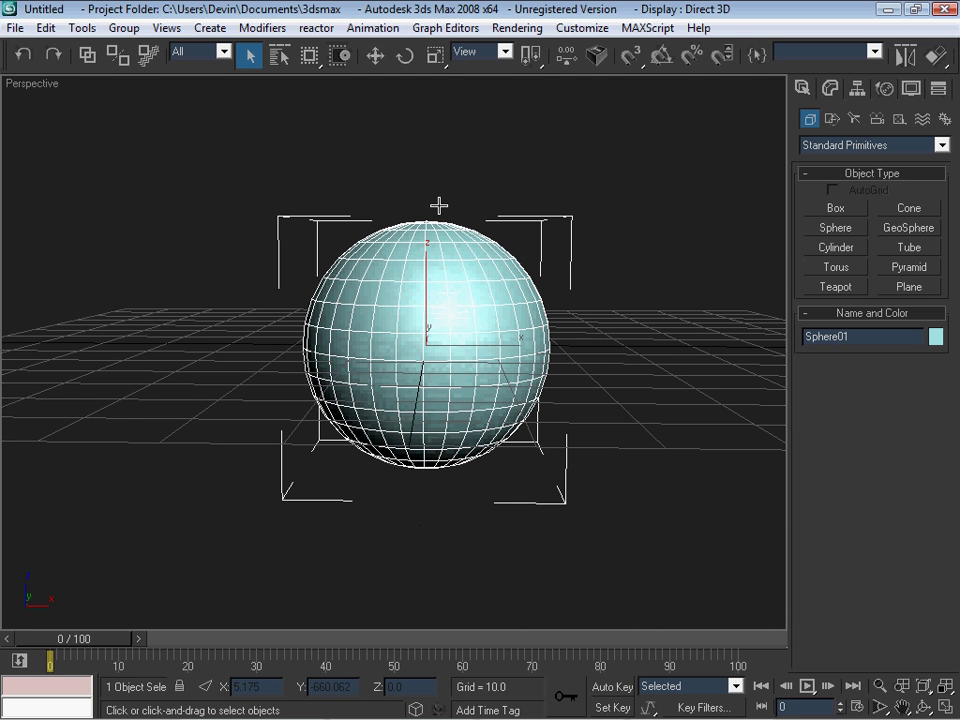
mouse_move(519, 214)
middle_mouse_down("alt")
mouse_move(572, 242)
mouse_move(485, 295)
mouse_move(521, 266)
mouse_move(596, 304)
mouse_move(506, 332)
middle_mouse_up("alt")
left_click(564, 231)
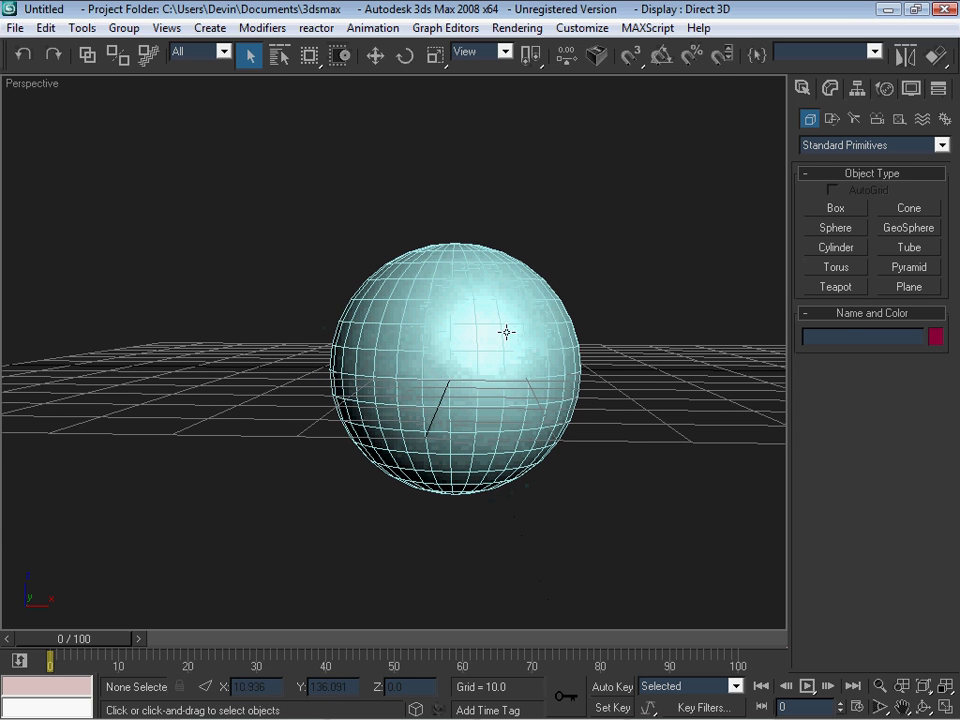
left_click(506, 332)
left_click(405, 55)
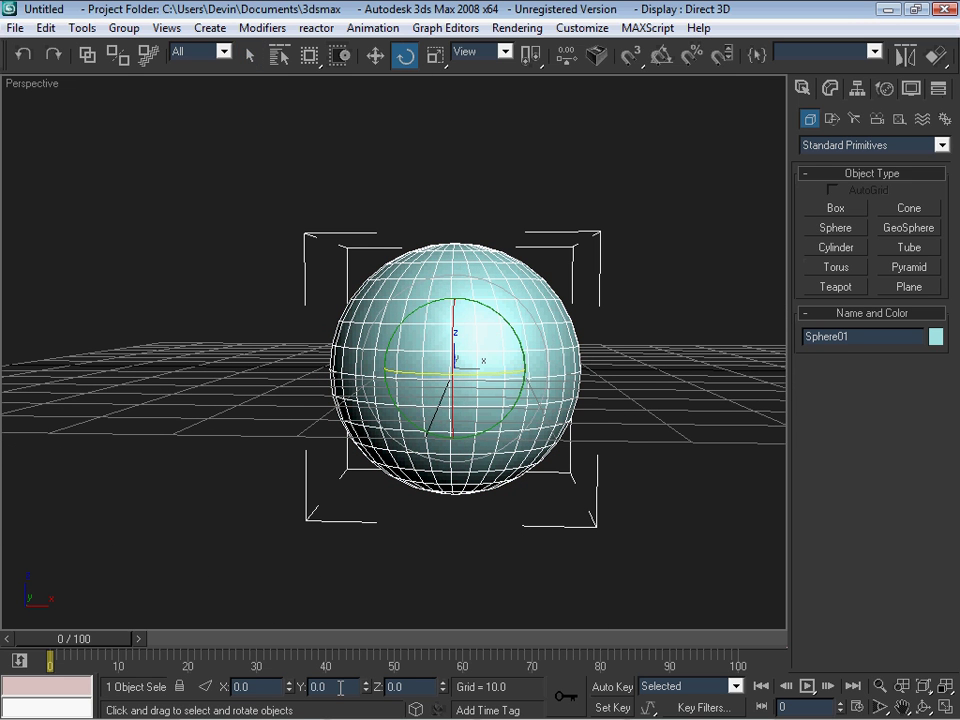
mouse_move(640, 560)
middle_mouse_down("alt")
mouse_move(662, 529)
mouse_move(656, 540)
mouse_move(592, 493)
middle_mouse_up("alt")
left_click(275, 688)
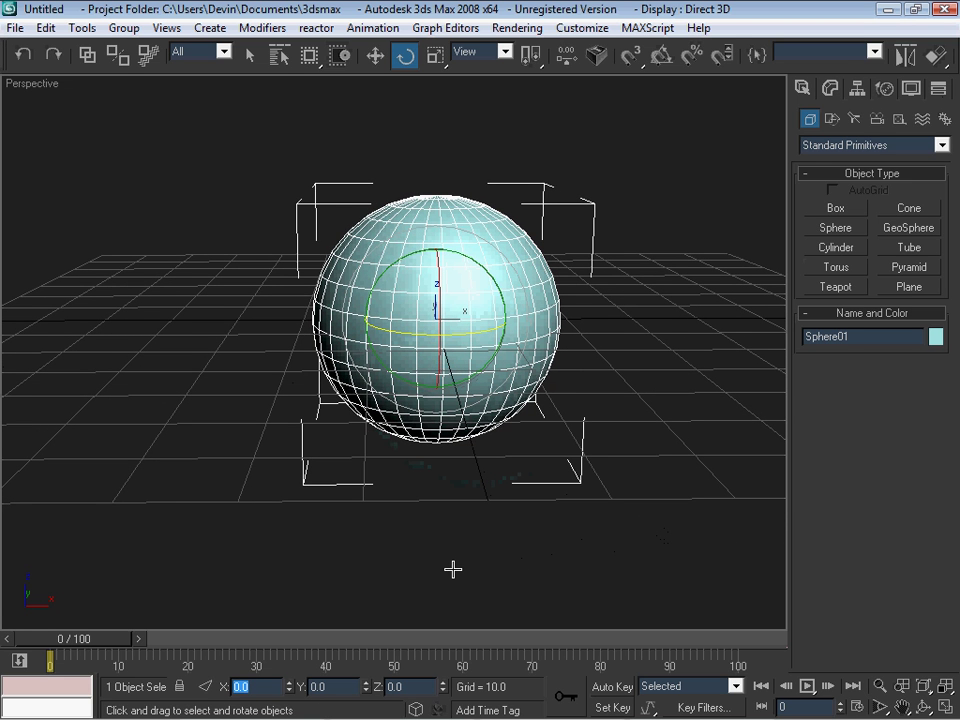
type("90")
key("Return")
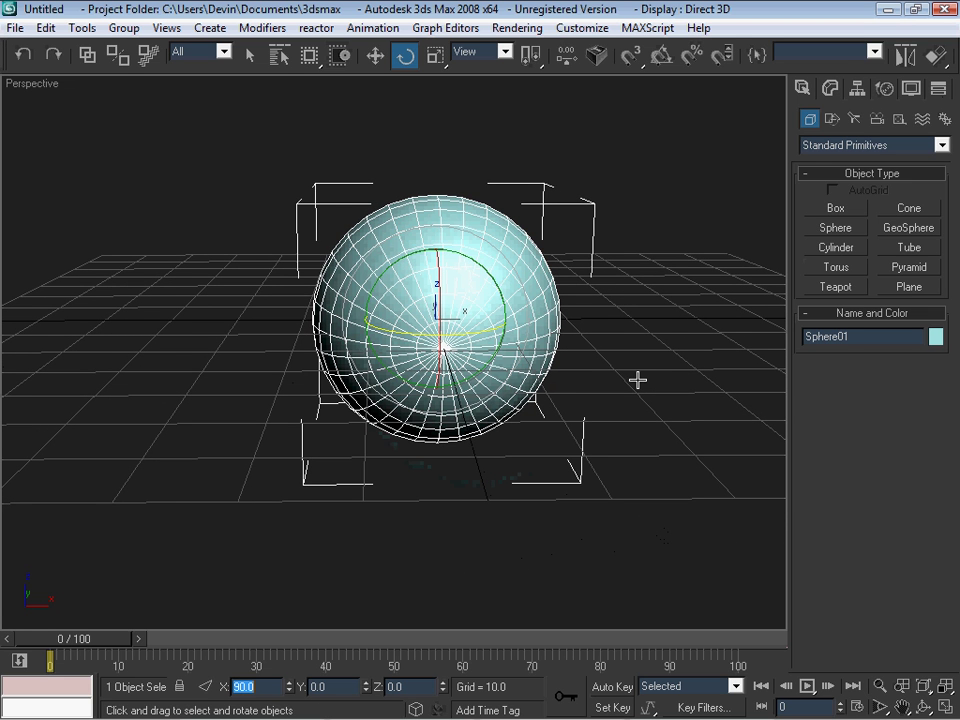
mouse_move(640, 378)
middle_mouse_down("alt")
mouse_move(538, 377)
mouse_move(504, 300)
mouse_move(420, 220)
middle_mouse_up("alt")
left_click(250, 55)
mouse_move(600, 214)
middle_mouse_down()
mouse_move(607, 248)
mouse_move(617, 229)
mouse_move(629, 259)
middle_mouse_up()
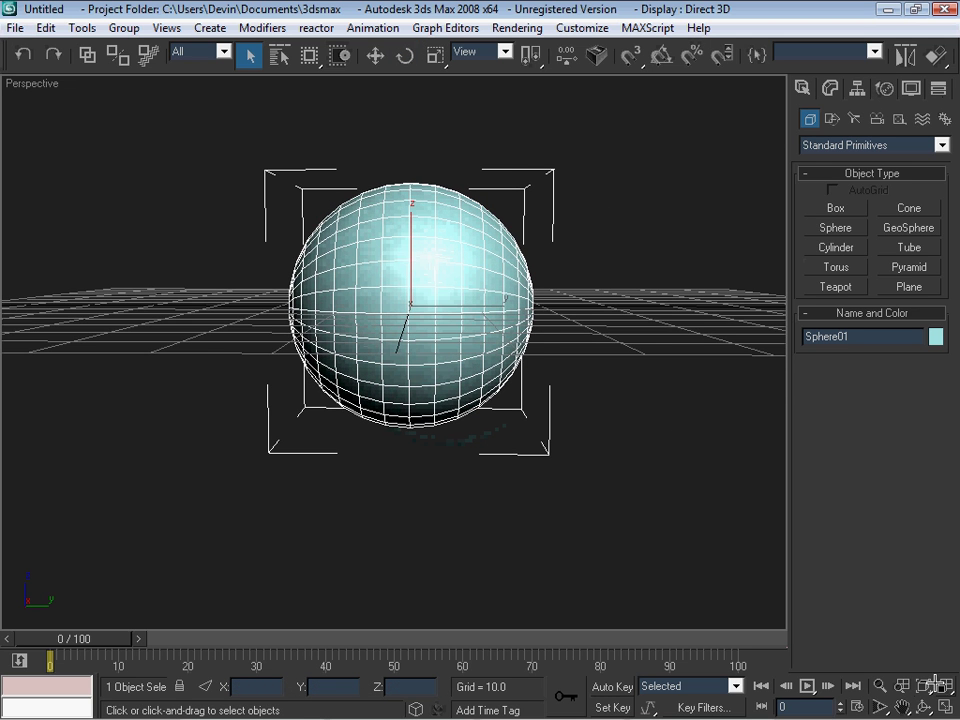
In the four-view layout, convert Sphere01 to an Editable Poly.
left_click(945, 707)
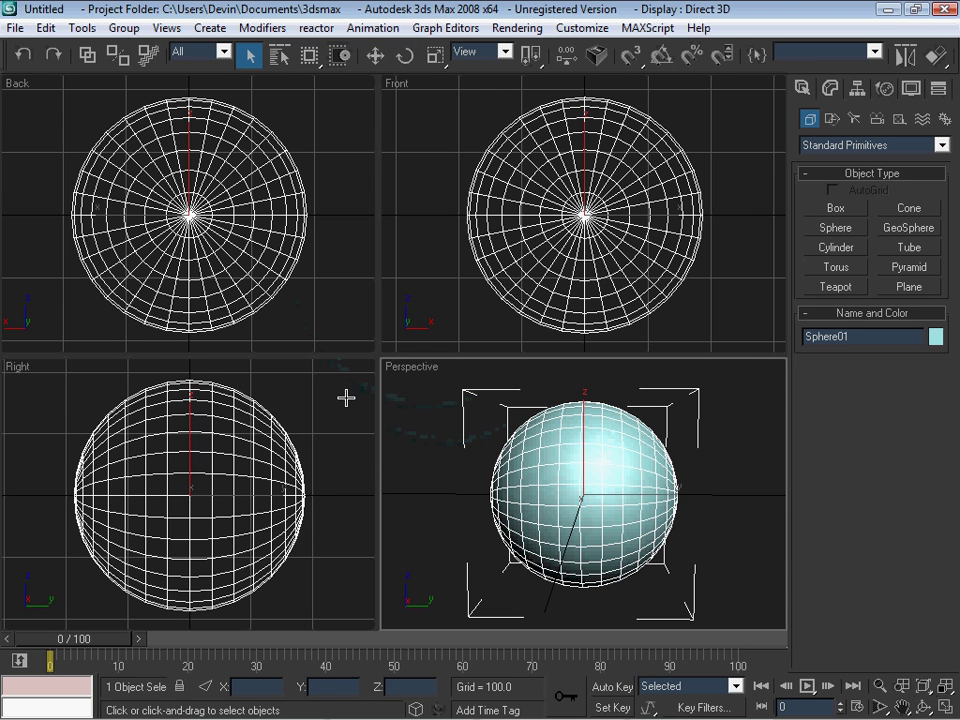
middle_click_drag(346, 398, 360, 392)
right_click(355, 470)
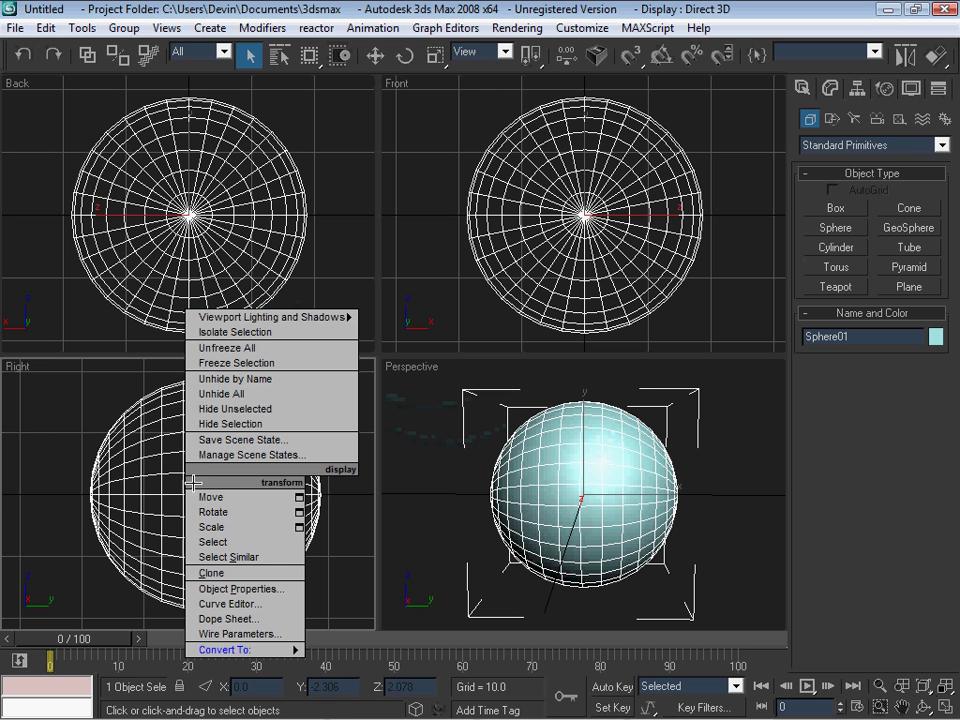
left_click(364, 664)
Delete the right half's polygons, leaving a hemisphere, and maximize the Perspective view.
middle_click_drag(338, 432, 348, 425)
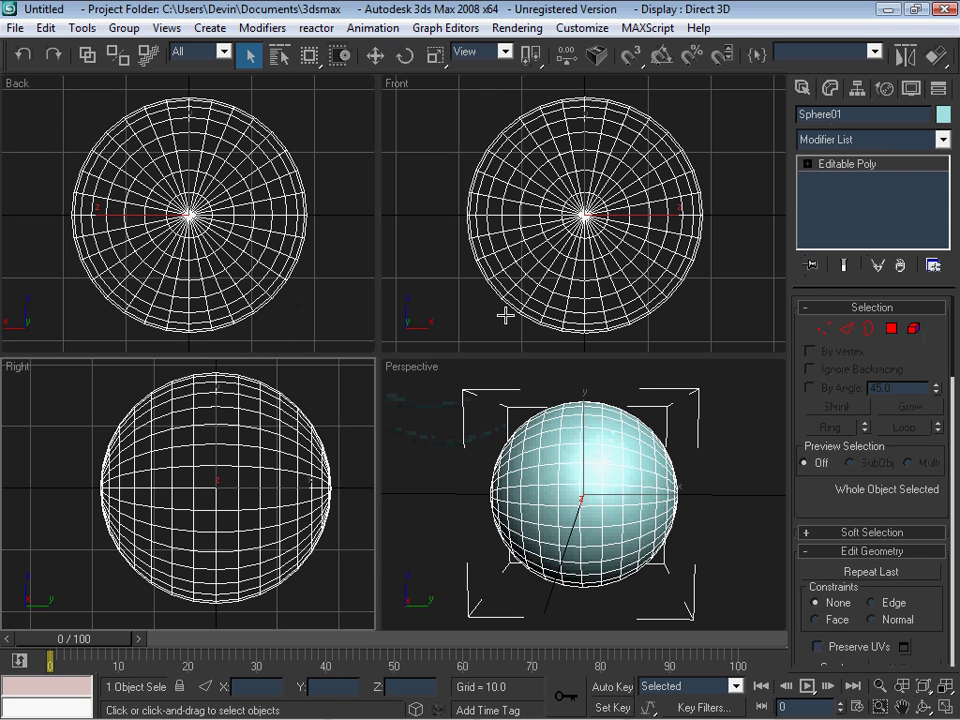
left_click(897, 327)
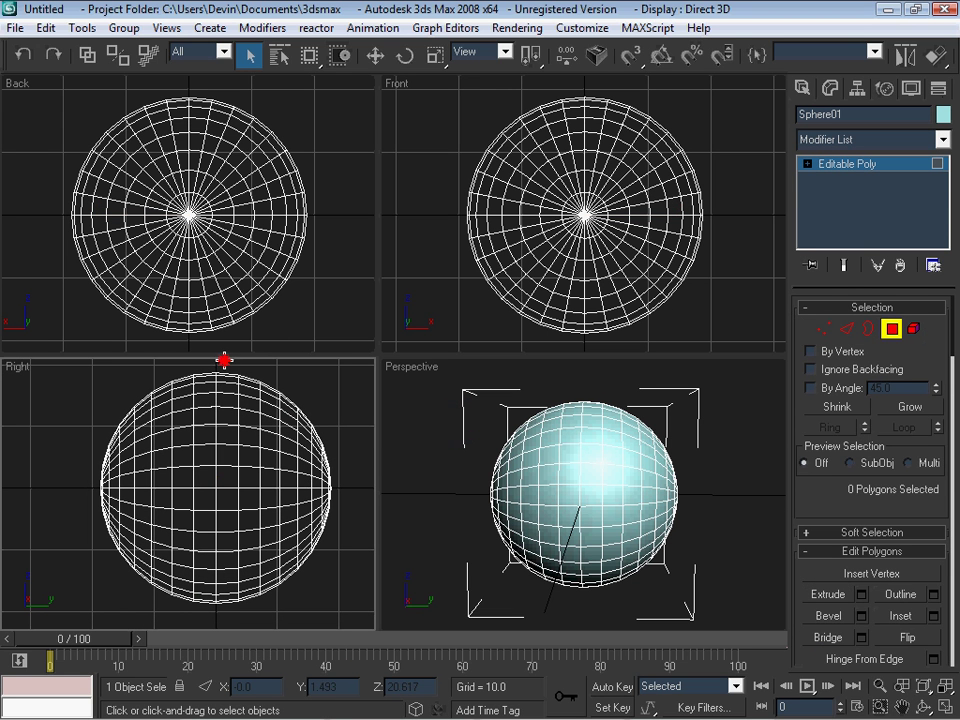
left_click_drag(224, 360, 354, 608)
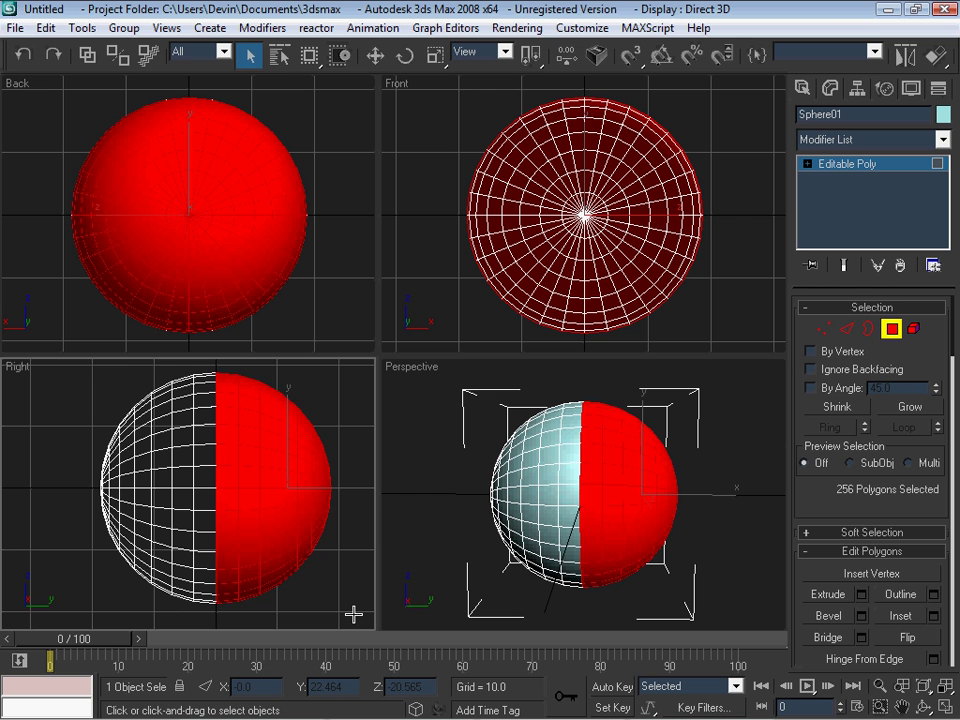
key("Delete")
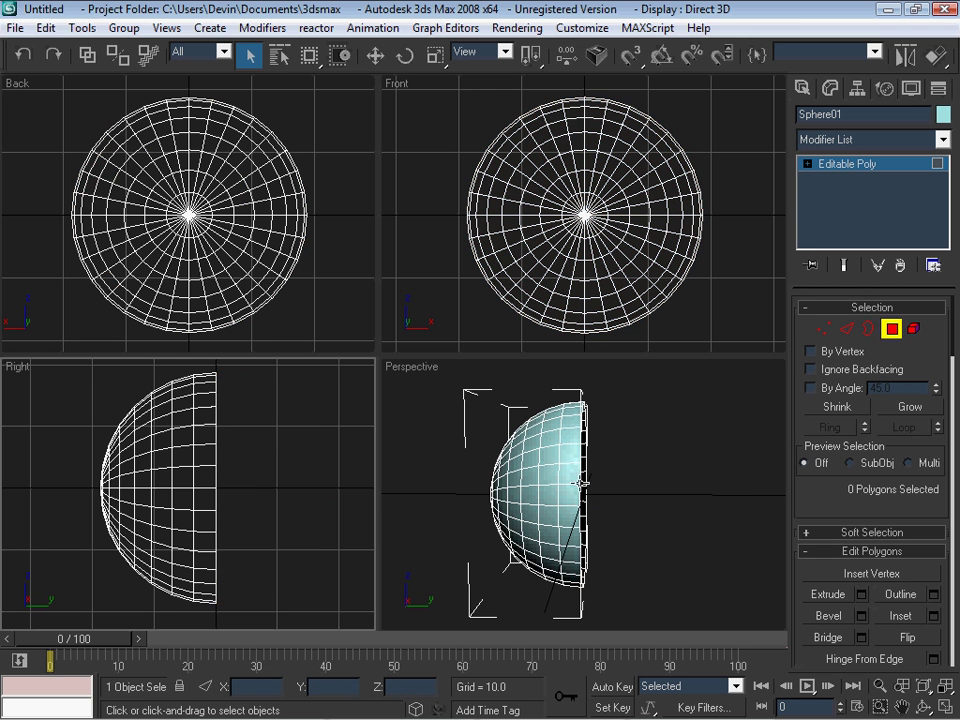
key("alt+w")
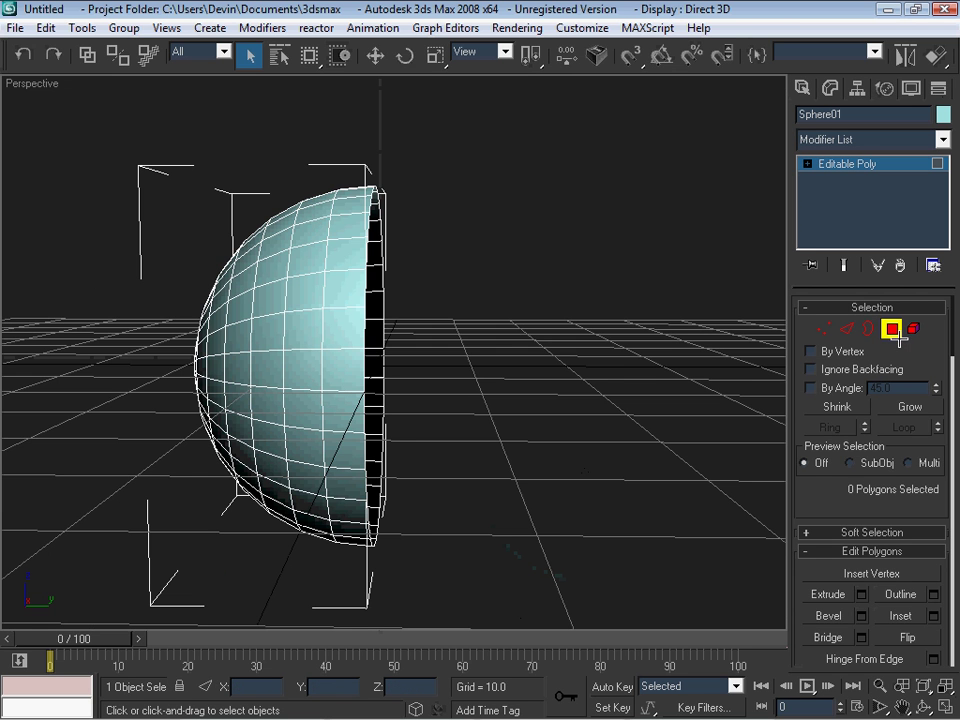
Select the 32 vertices along the hemisphere's open rim.
left_click(893, 330)
mouse_move(756, 379)
middle_mouse_down("alt")
mouse_move(544, 383)
mouse_move(606, 439)
mouse_move(574, 454)
mouse_move(551, 388)
mouse_move(524, 439)
middle_mouse_up("alt")
left_click(823, 329)
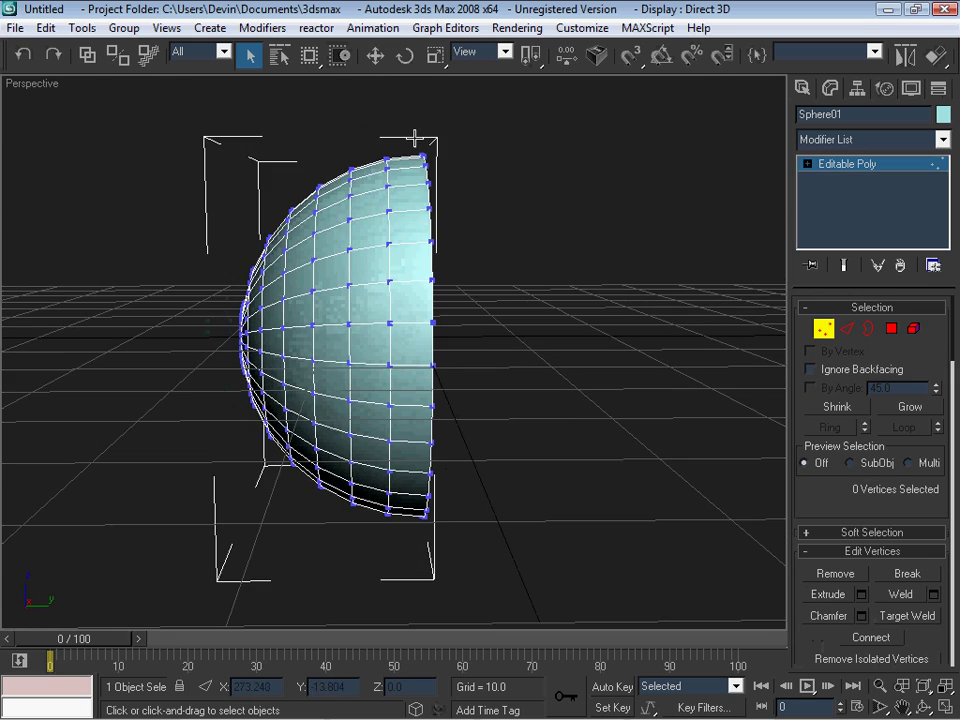
middle_click_drag(415, 138, 514, 225, "alt")
left_click_drag(411, 115, 511, 622)
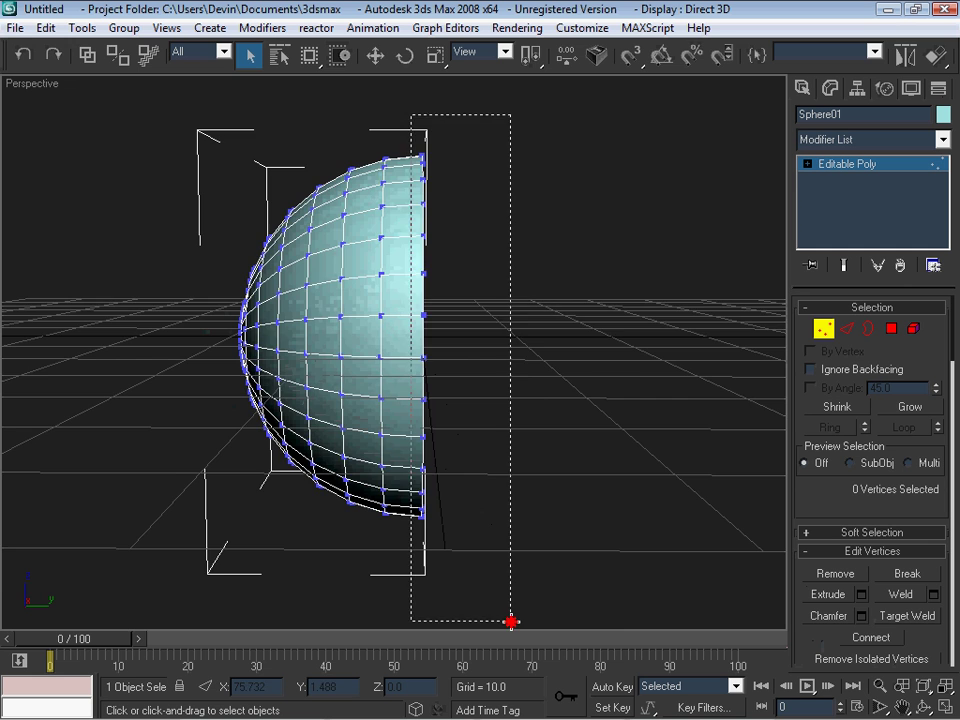
mouse_move(511, 622)
middle_mouse_down("alt")
mouse_move(561, 497)
mouse_move(456, 514)
mouse_move(482, 531)
mouse_move(504, 479)
middle_mouse_up("alt")
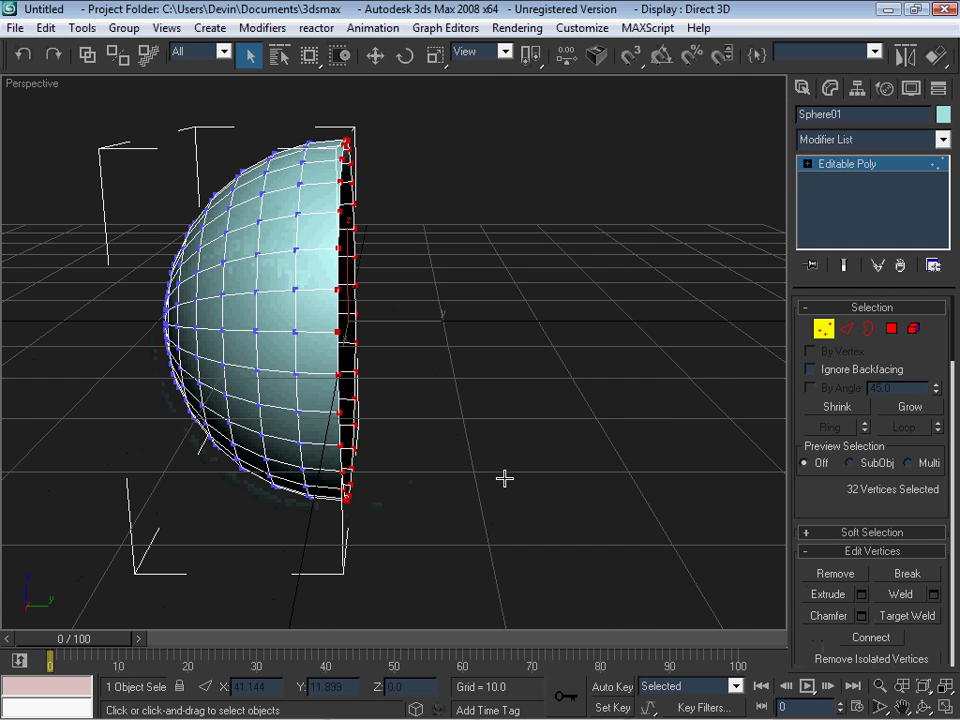
middle_click_drag(582, 452, 561, 494, "alt")
Move the rim vertices about 46.85 along Y to form the long capsule body.
left_click(375, 56)
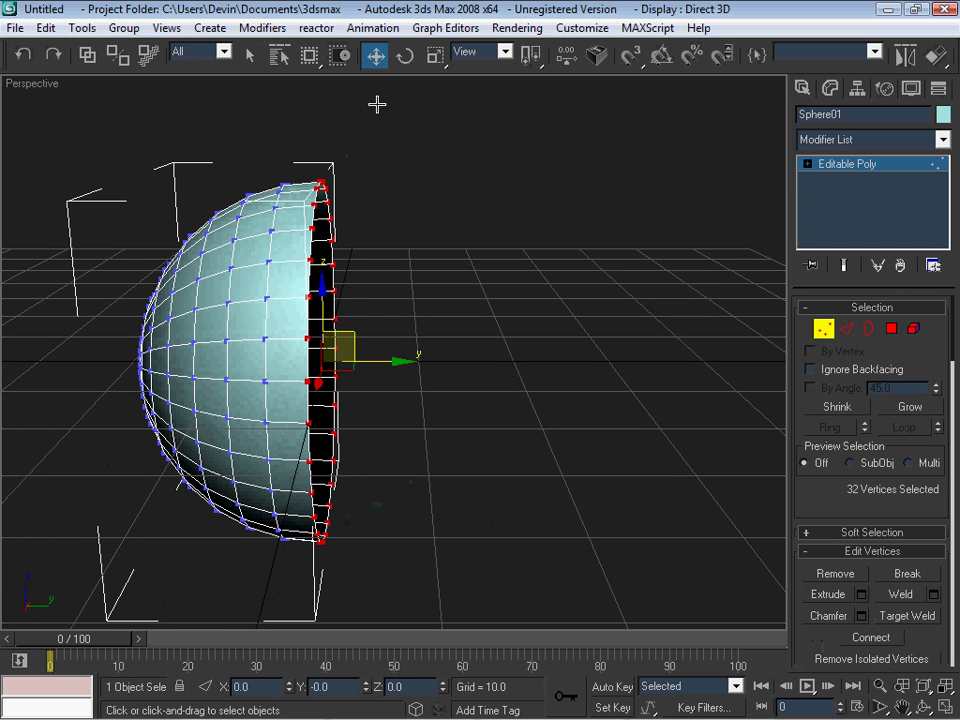
left_click(420, 358)
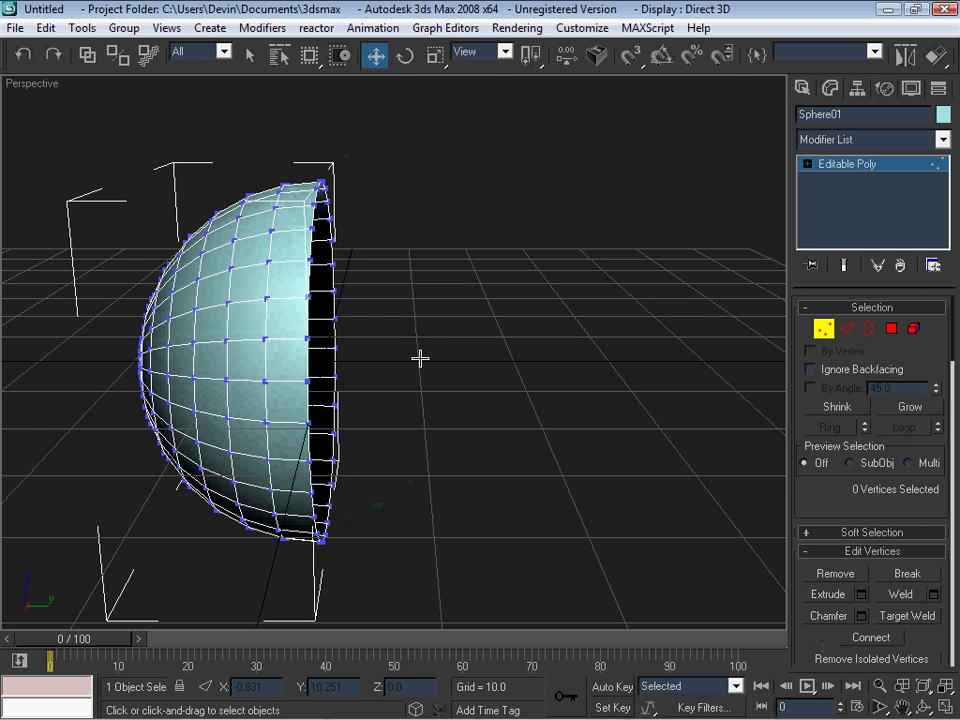
left_click(23, 54)
left_click_drag(406, 363, 762, 360)
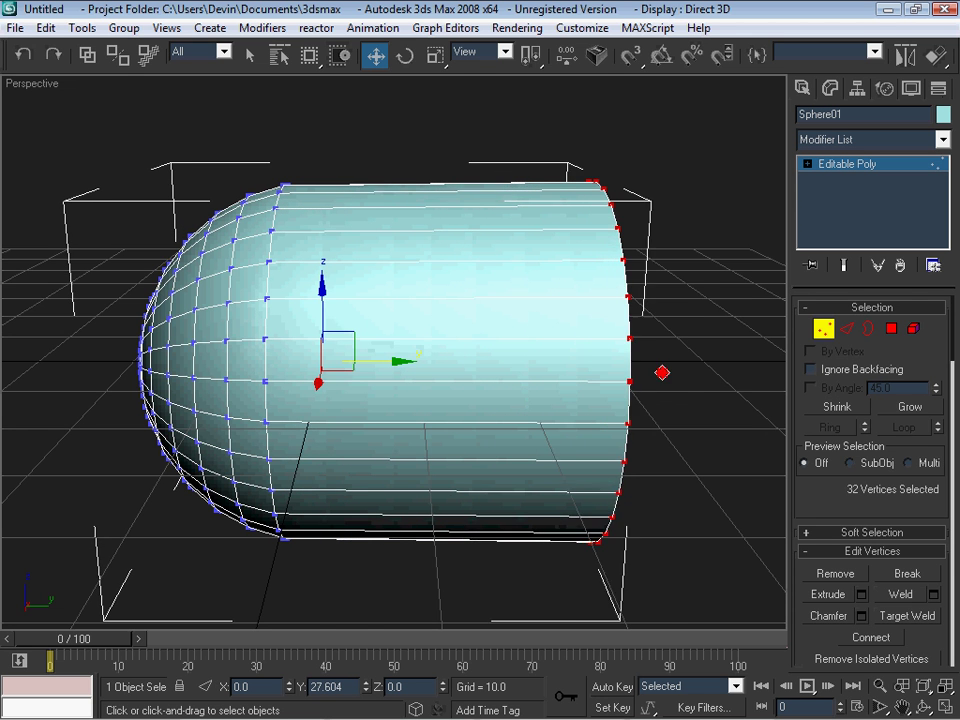
mouse_move(470, 160)
middle_mouse_down()
mouse_move(482, 158)
mouse_move(393, 220)
middle_mouse_up()
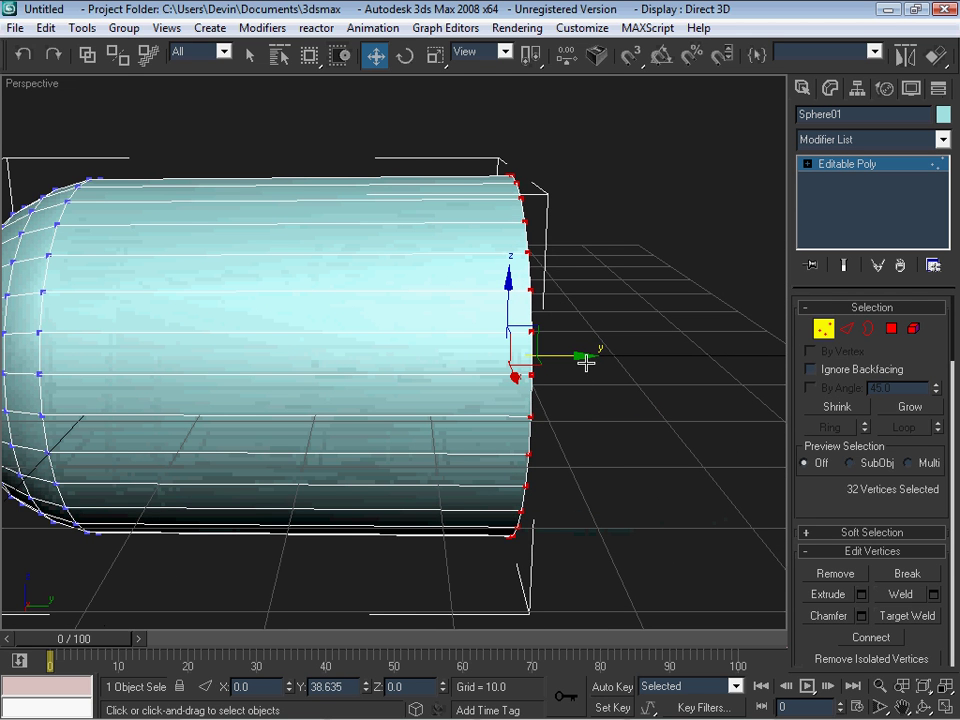
left_click_drag(585, 363, 670, 364)
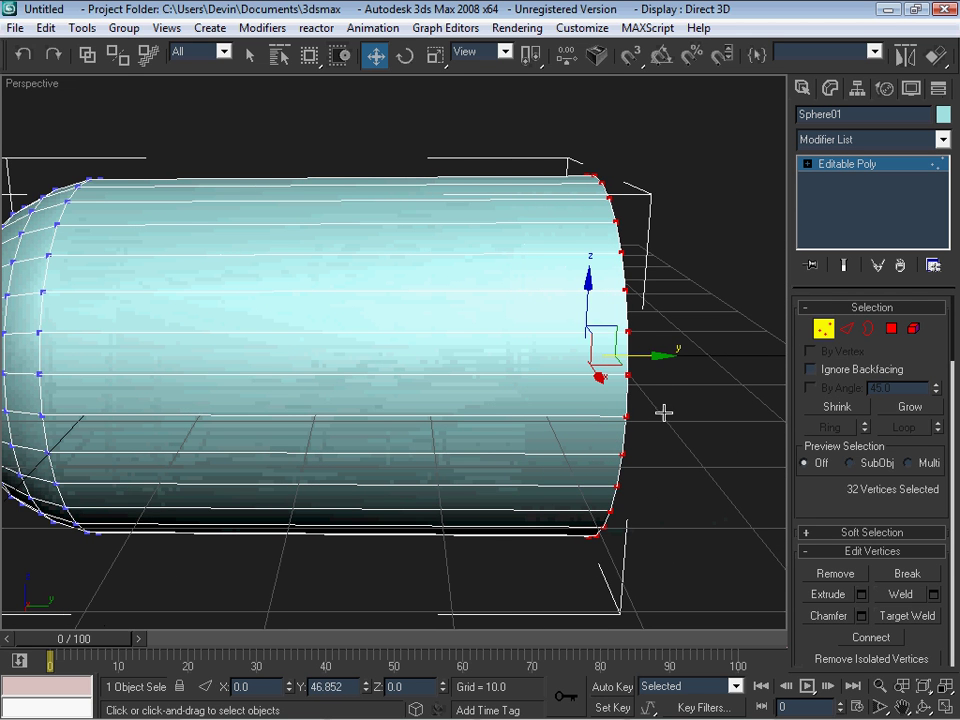
mouse_move(663, 412)
middle_mouse_down("alt")
mouse_move(617, 422)
mouse_move(388, 375)
mouse_move(313, 446)
mouse_move(443, 524)
mouse_move(639, 392)
mouse_move(527, 431)
mouse_move(561, 446)
mouse_move(524, 431)
mouse_move(536, 411)
mouse_move(600, 407)
middle_mouse_up("alt")
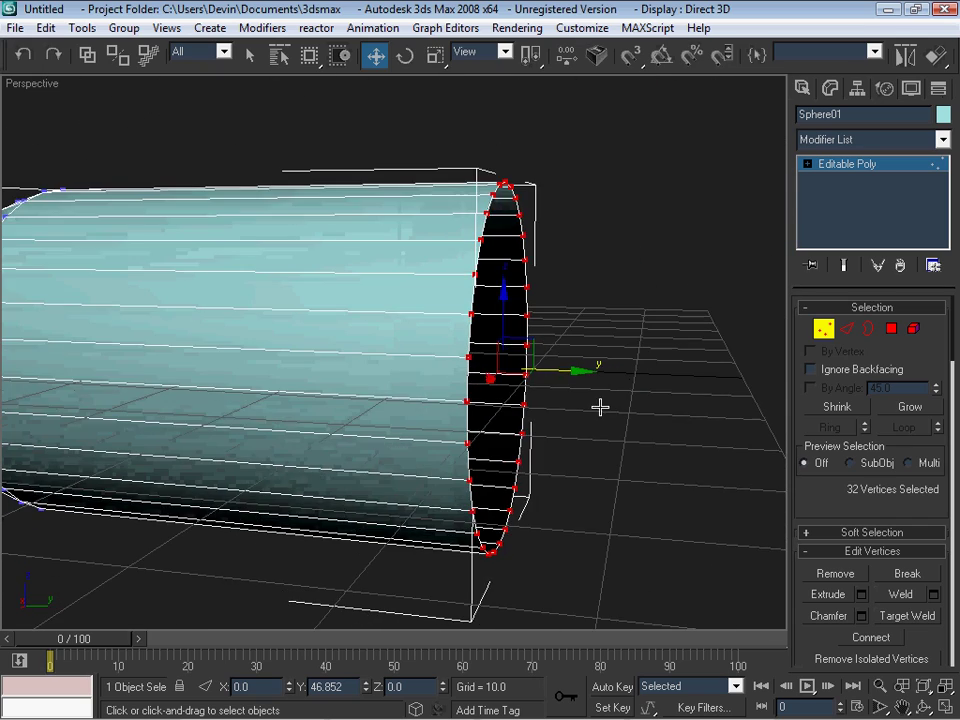
Add one edge loop around the body by connecting a ring of lengthwise edges.
left_click(250, 55)
left_click(696, 381)
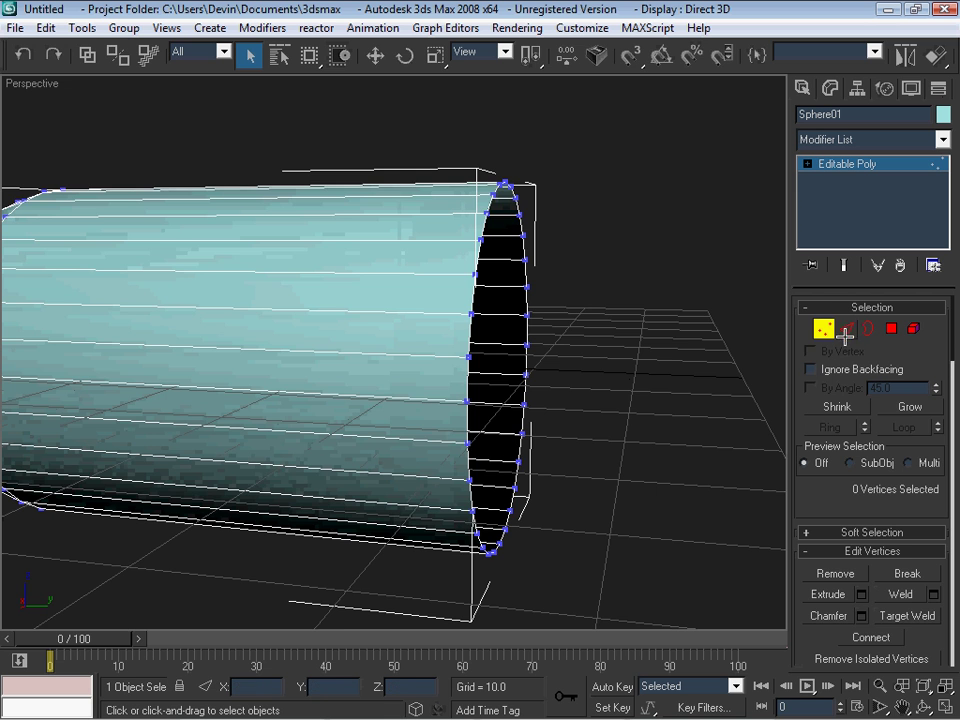
left_click(846, 329)
middle_click_drag(671, 345, 735, 399, "alt")
left_click(461, 343)
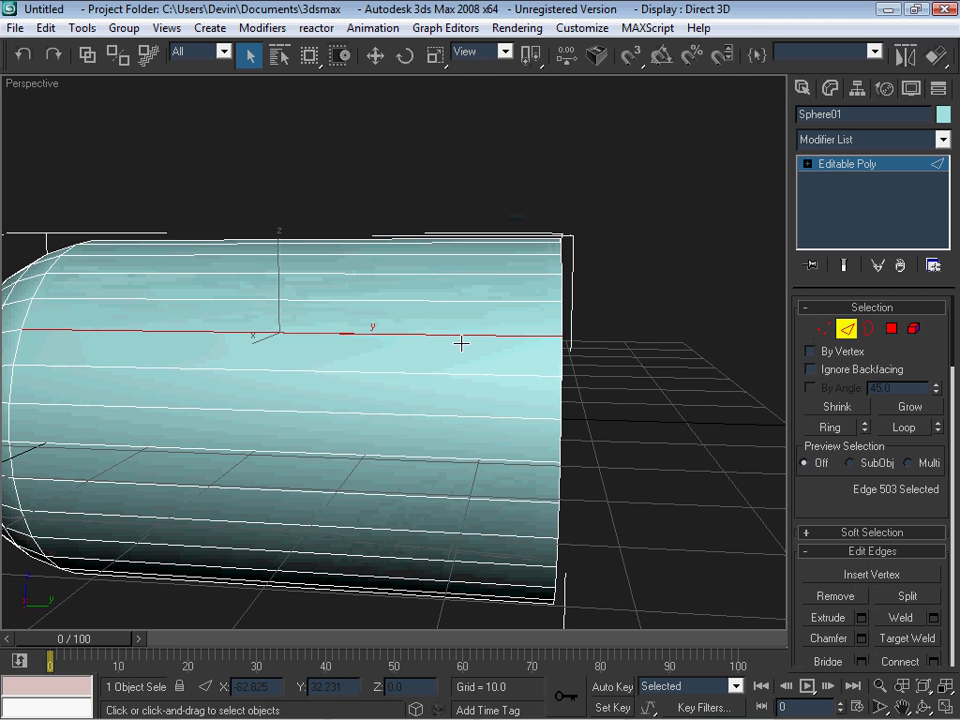
mouse_move(671, 521)
middle_mouse_down("alt")
mouse_move(671, 471)
mouse_move(651, 488)
middle_mouse_up("alt")
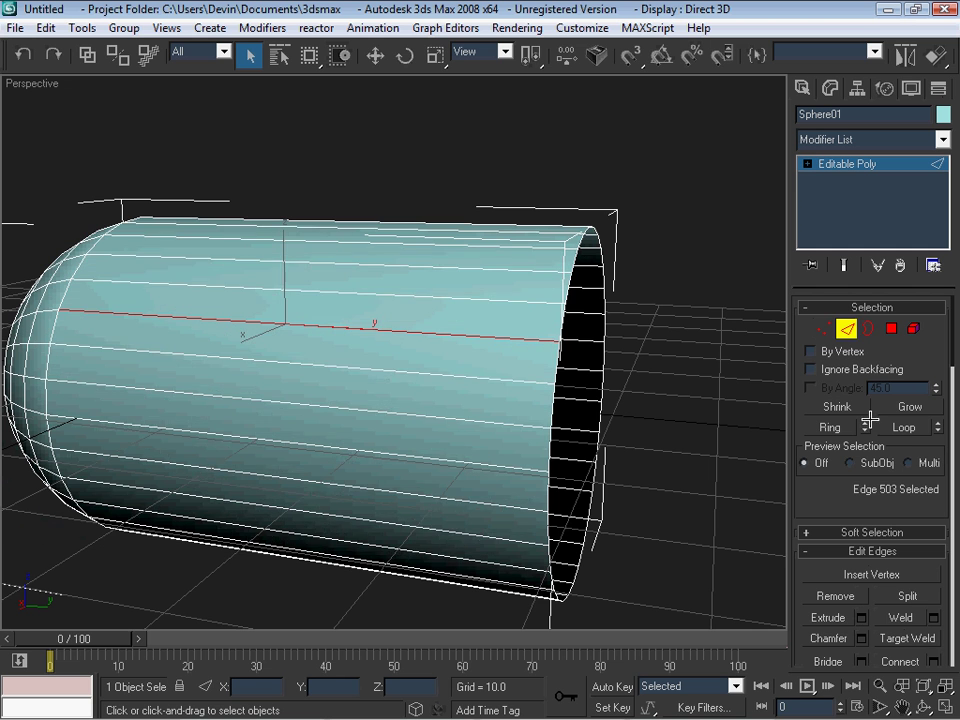
left_click(840, 427)
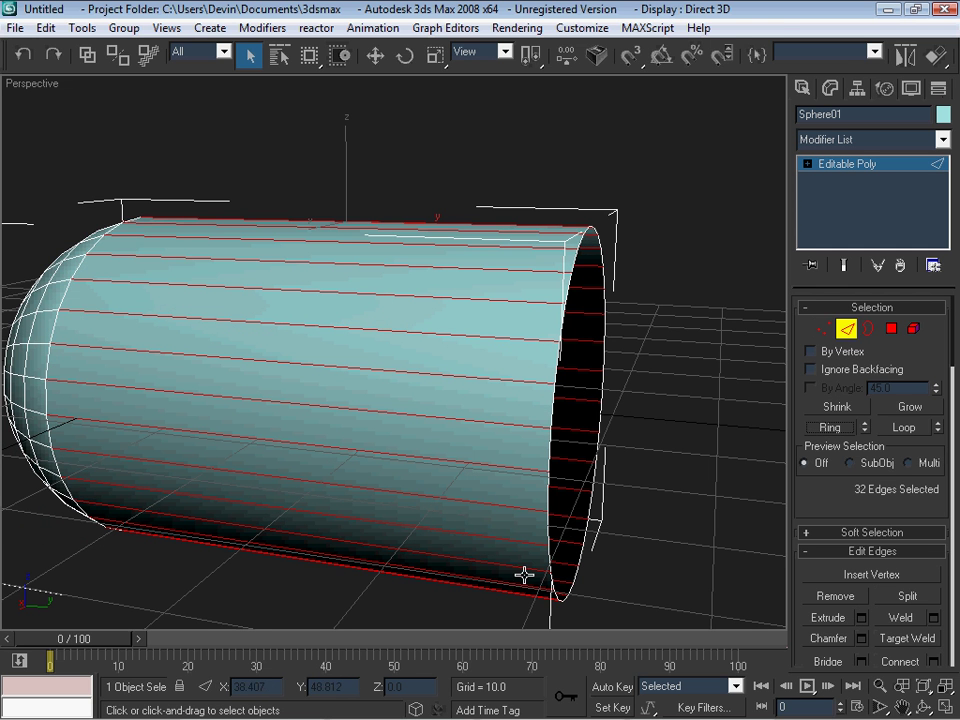
mouse_move(316, 292)
middle_mouse_down("alt")
mouse_move(570, 424)
mouse_move(626, 439)
middle_mouse_up("alt")
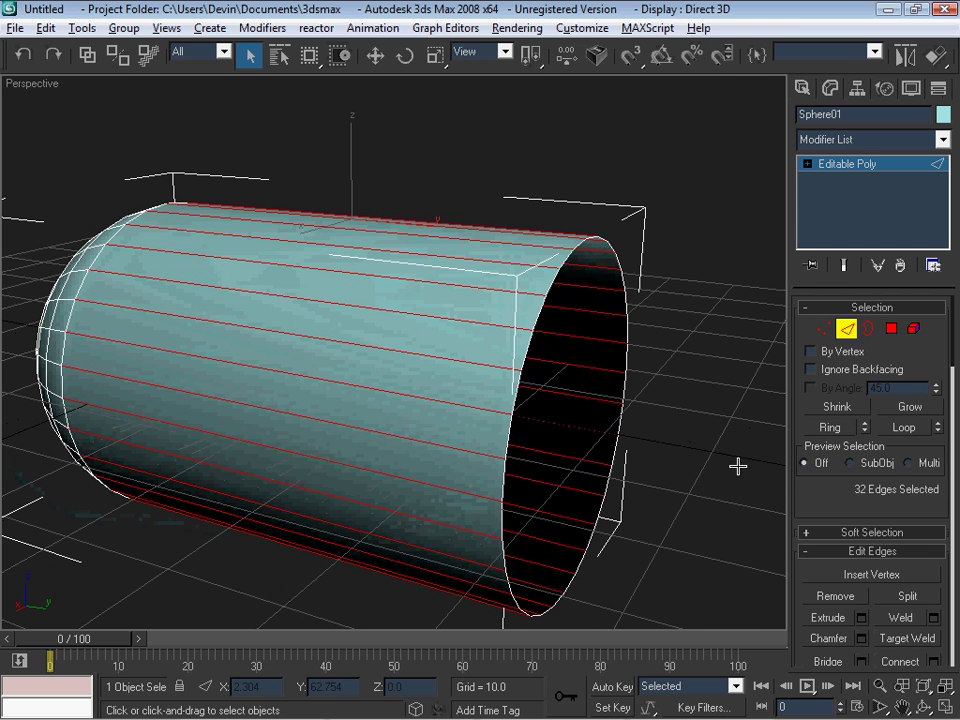
left_click(900, 661)
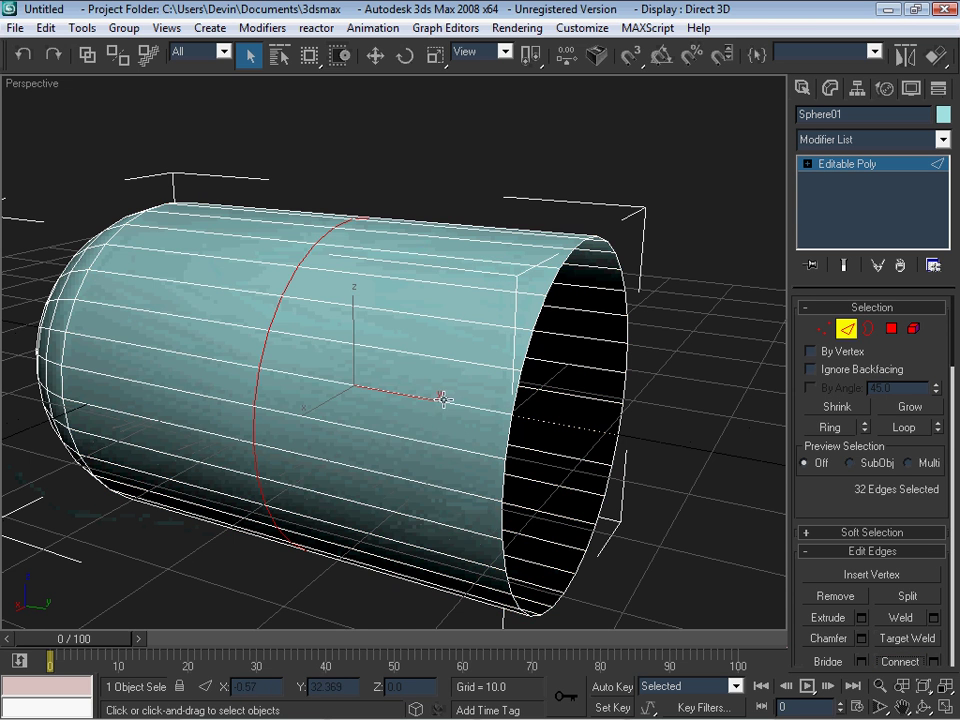
Add two more edge loops nearer the open end using Connect with 2 segments.
middle_click_drag(443, 399, 463, 399, "alt")
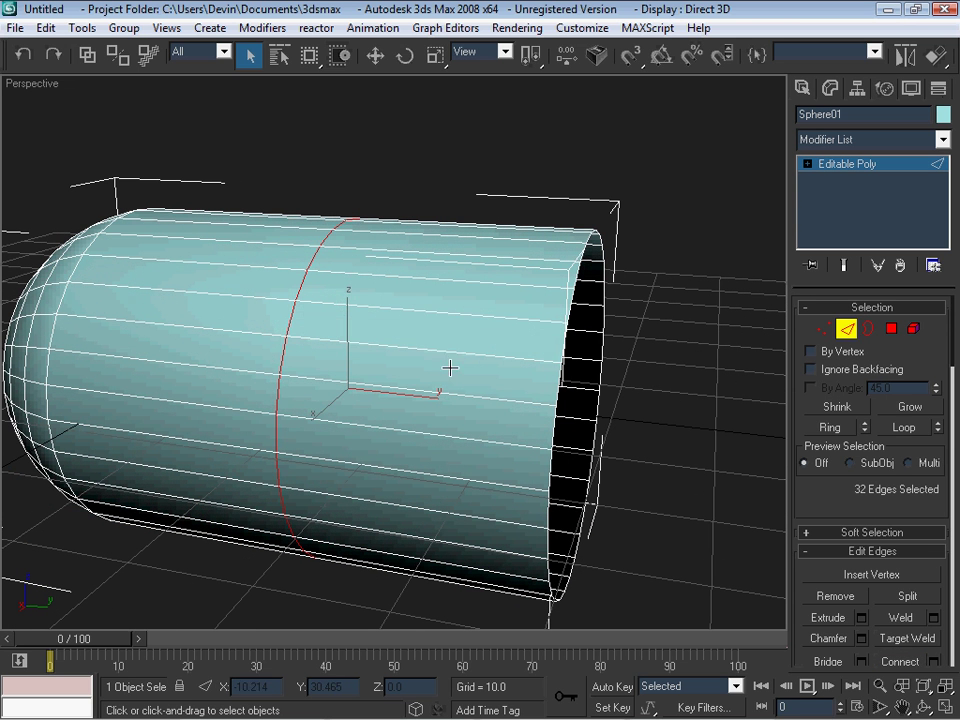
left_click(462, 395)
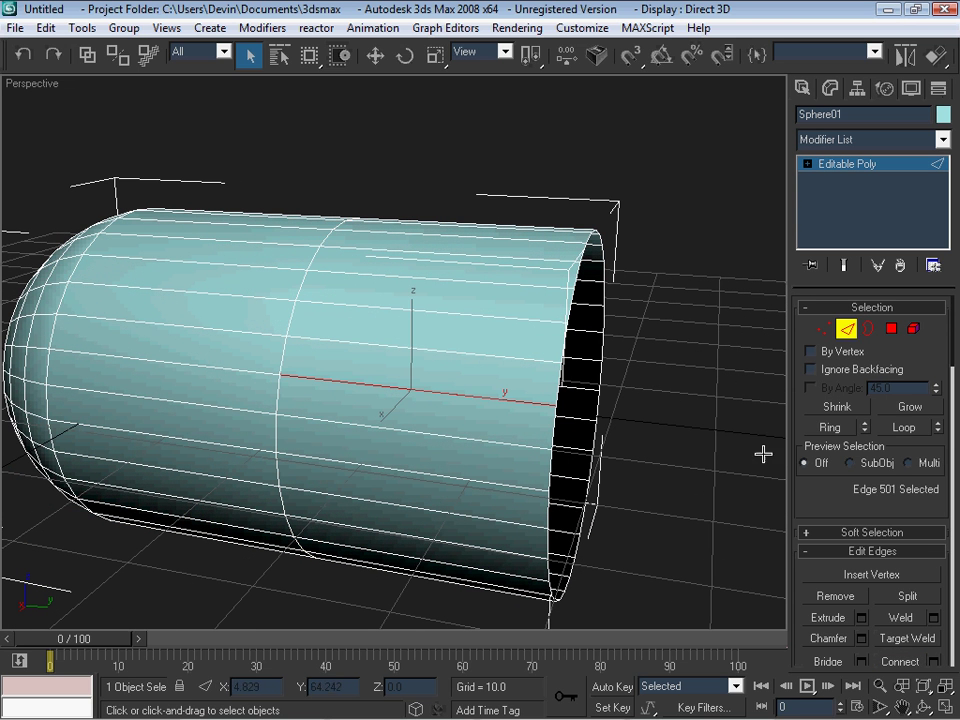
left_click(838, 427)
left_click(933, 661)
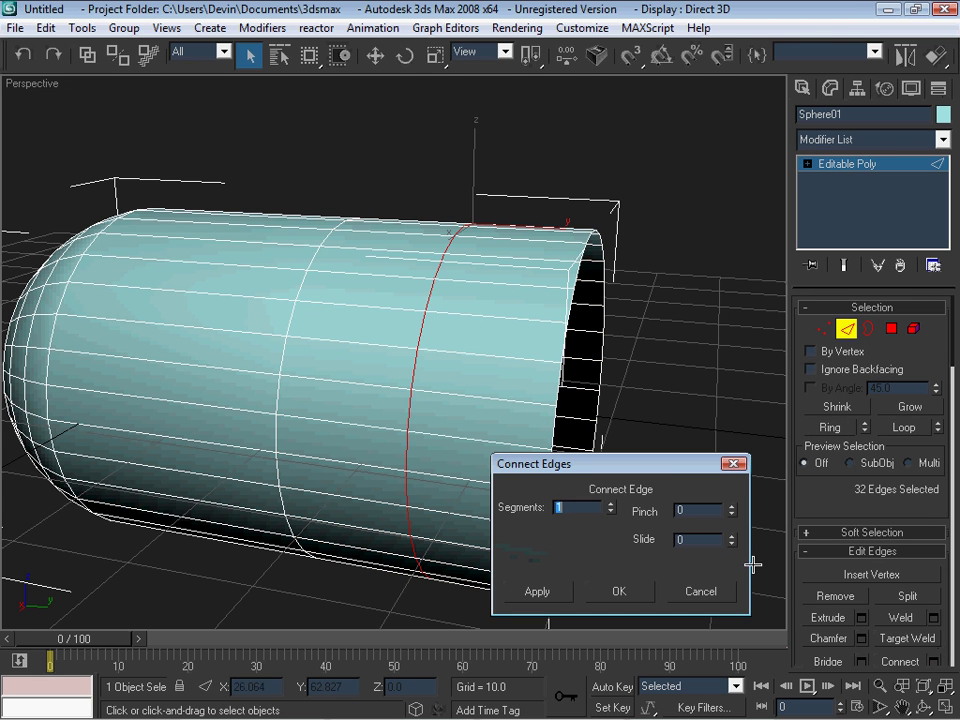
left_click_drag(613, 505, 609, 503)
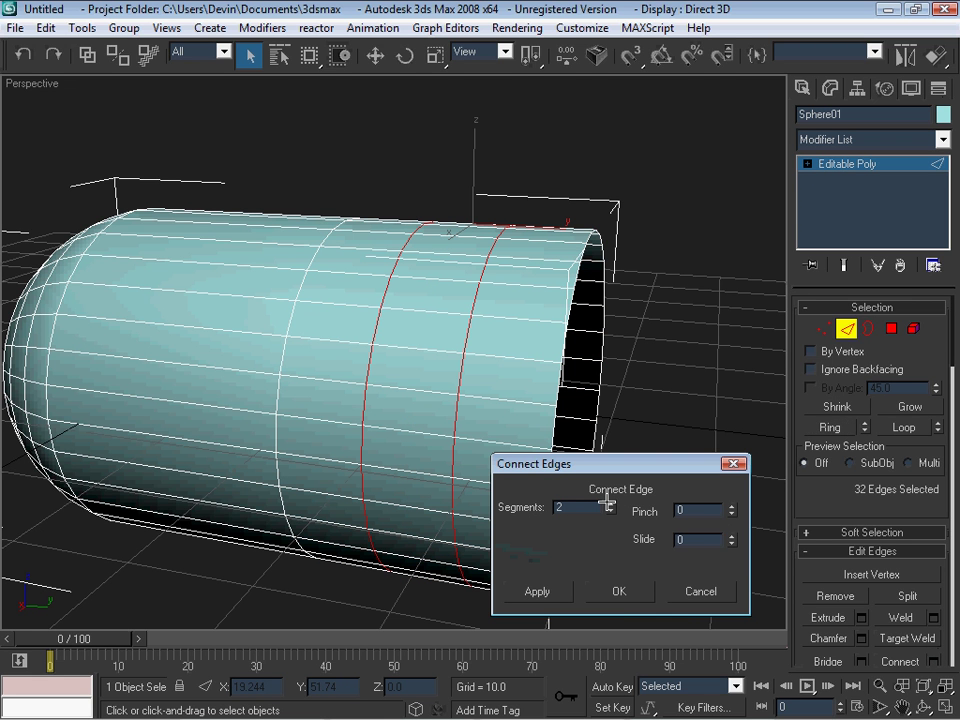
left_click(619, 591)
left_click(664, 495)
mouse_move(664, 495)
middle_mouse_down("alt")
mouse_move(698, 489)
mouse_move(729, 427)
mouse_move(746, 433)
middle_mouse_up("alt")
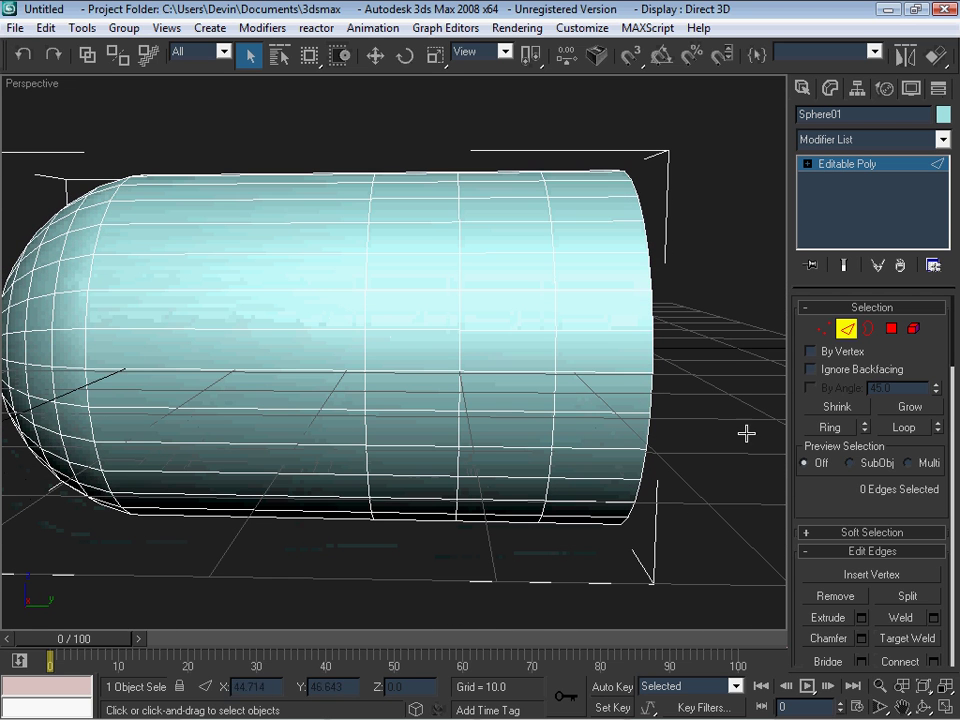
Select the three new vertex rings and scale them tightly together along Y.
left_click(825, 330)
left_click_drag(328, 111, 574, 587)
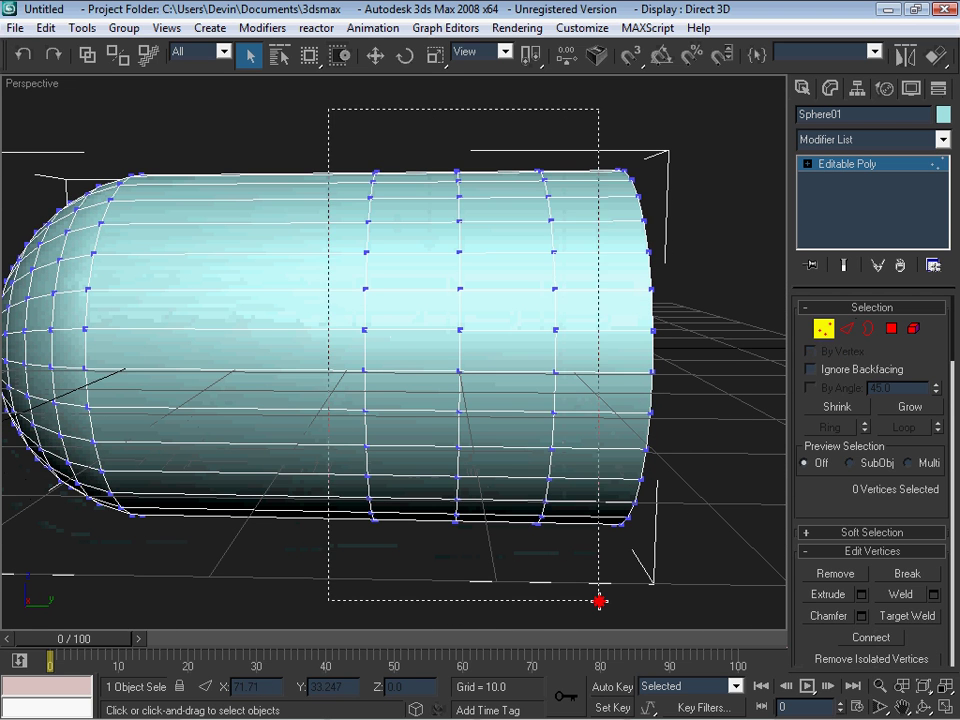
mouse_move(574, 587)
middle_mouse_down("alt")
mouse_move(660, 529)
mouse_move(398, 530)
mouse_move(504, 429)
mouse_move(666, 508)
mouse_move(671, 596)
mouse_move(681, 529)
middle_mouse_up("alt")
left_click(432, 57)
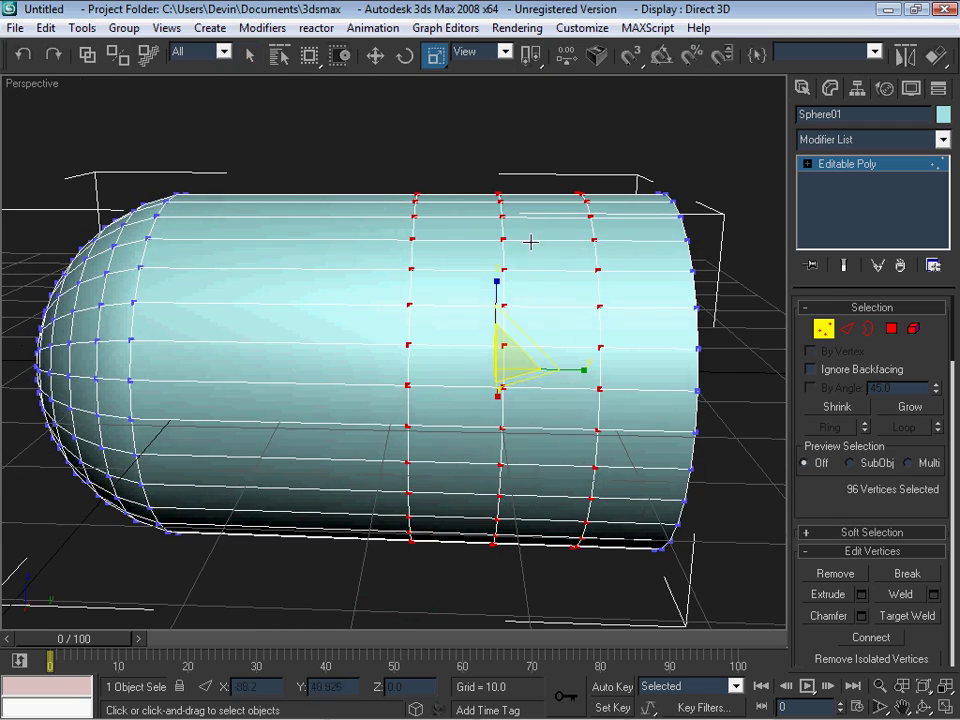
left_click_drag(572, 370, 110, 380)
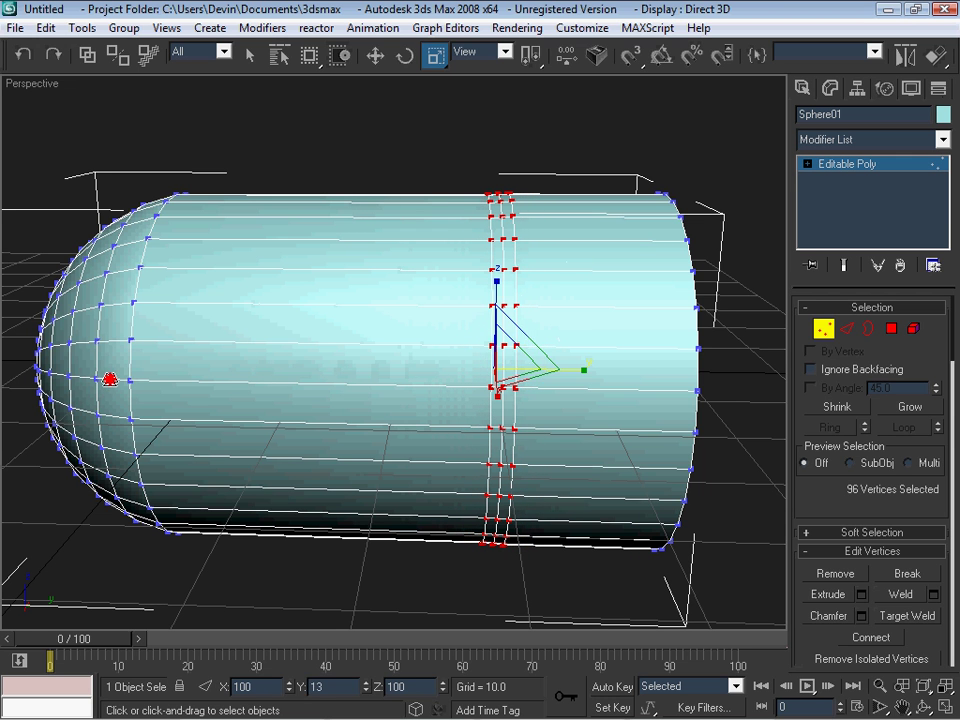
Slide the packed rings to the junction of the rounded head and body.
left_click(372, 56)
left_click_drag(570, 371, 300, 369)
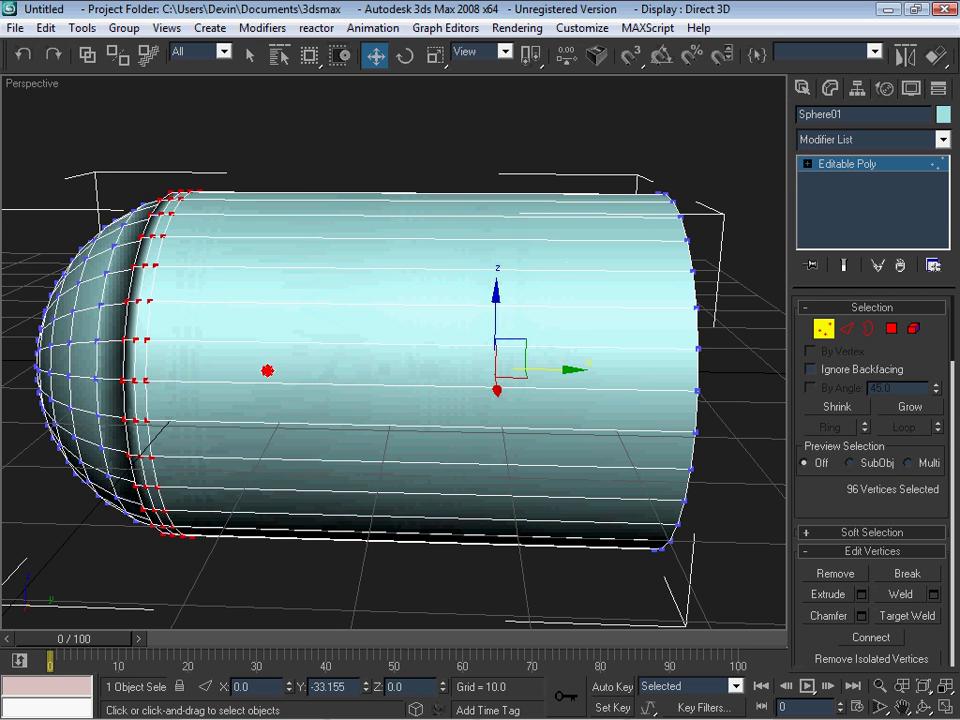
mouse_move(278, 293)
middle_mouse_down()
mouse_move(326, 139)
mouse_move(456, 135)
mouse_move(458, 126)
middle_mouse_up()
In an enlarged Right view, deselect the outer columns so only the middle 32-vertex ring remains.
key("alt+w")
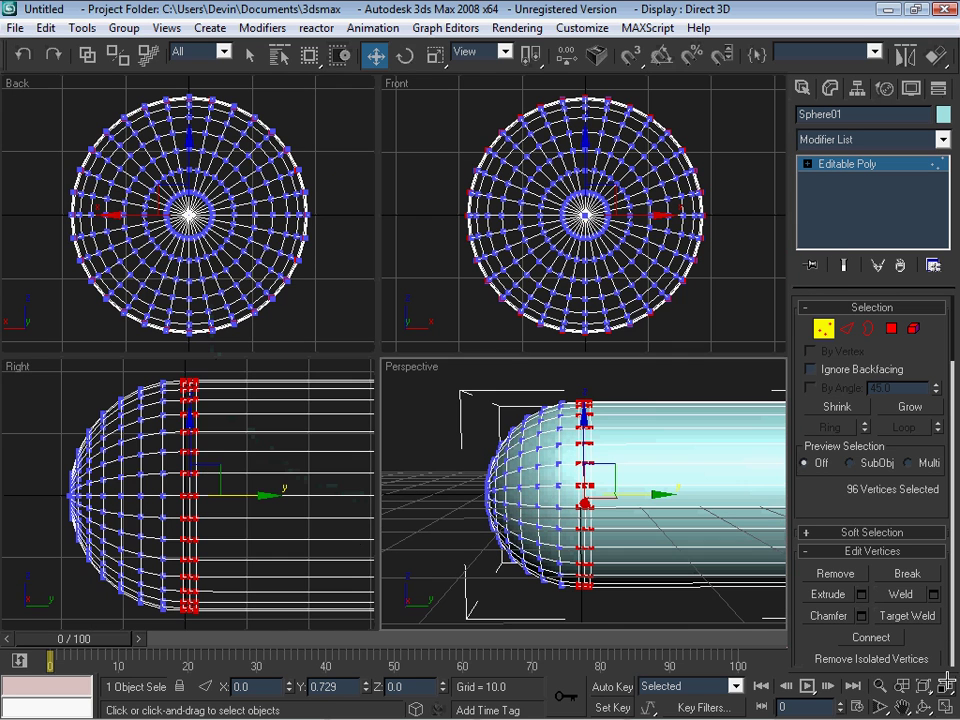
scroll(266, 390, "up", 1)
scroll(264, 394, "up", 2)
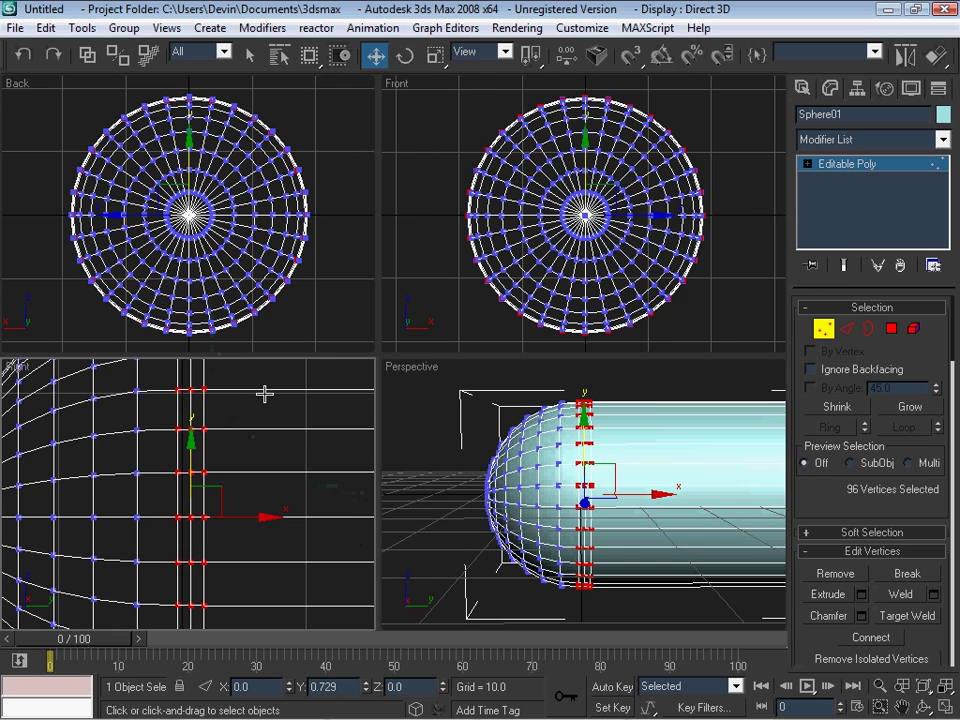
scroll(264, 397, "up", 2)
left_click_drag(378, 353, 625, 170)
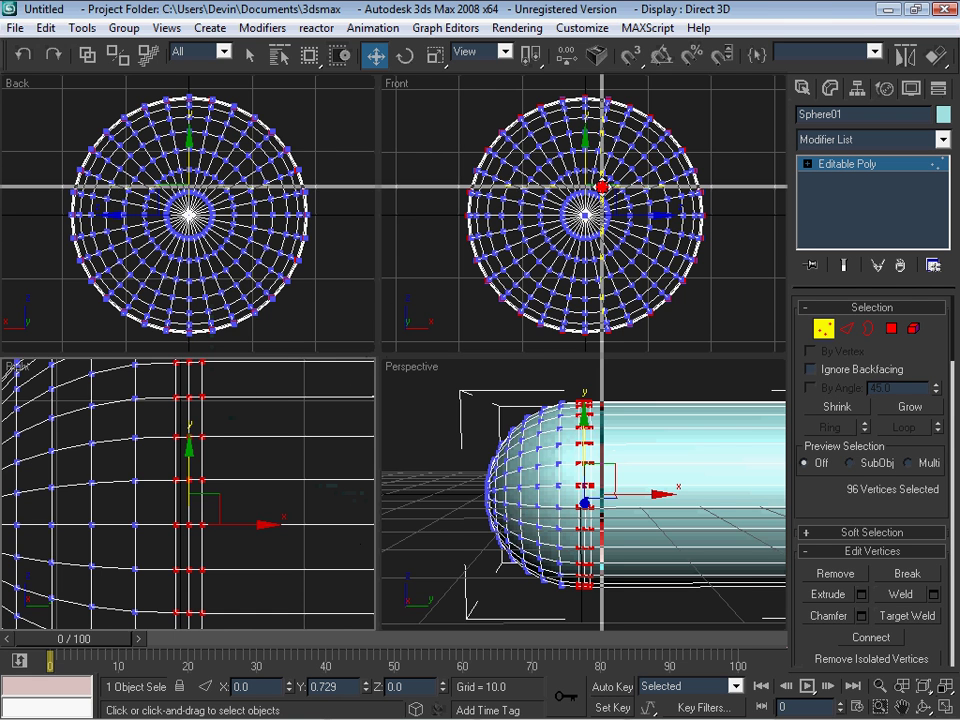
scroll(401, 291, "down", 2)
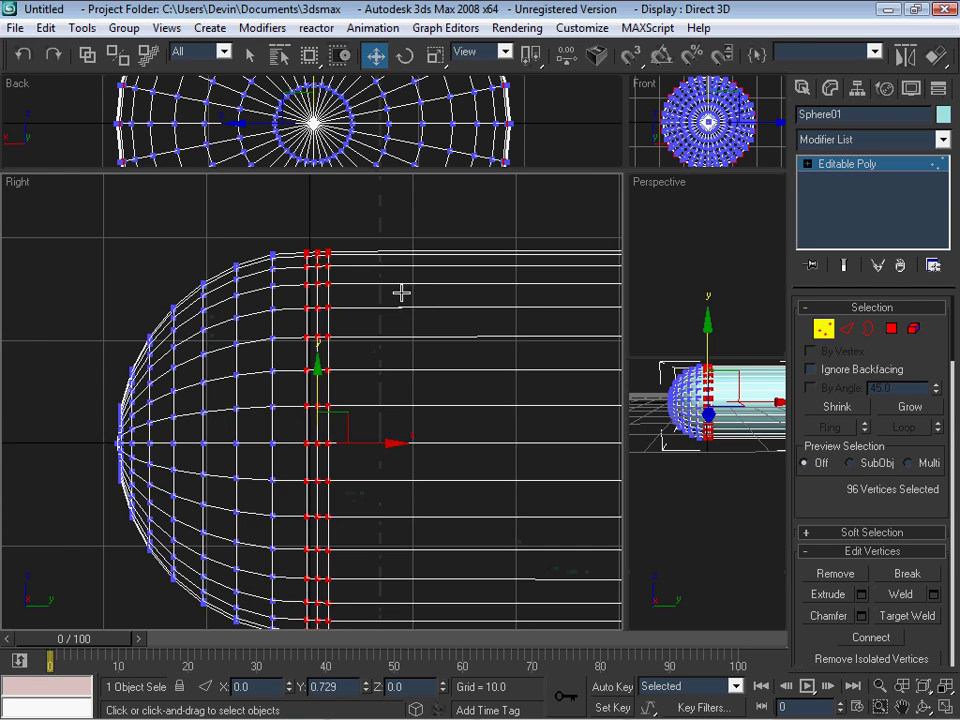
scroll(422, 223, "down", 1)
scroll(391, 225, "down", 1)
left_click_drag(318, 206, 326, 615)
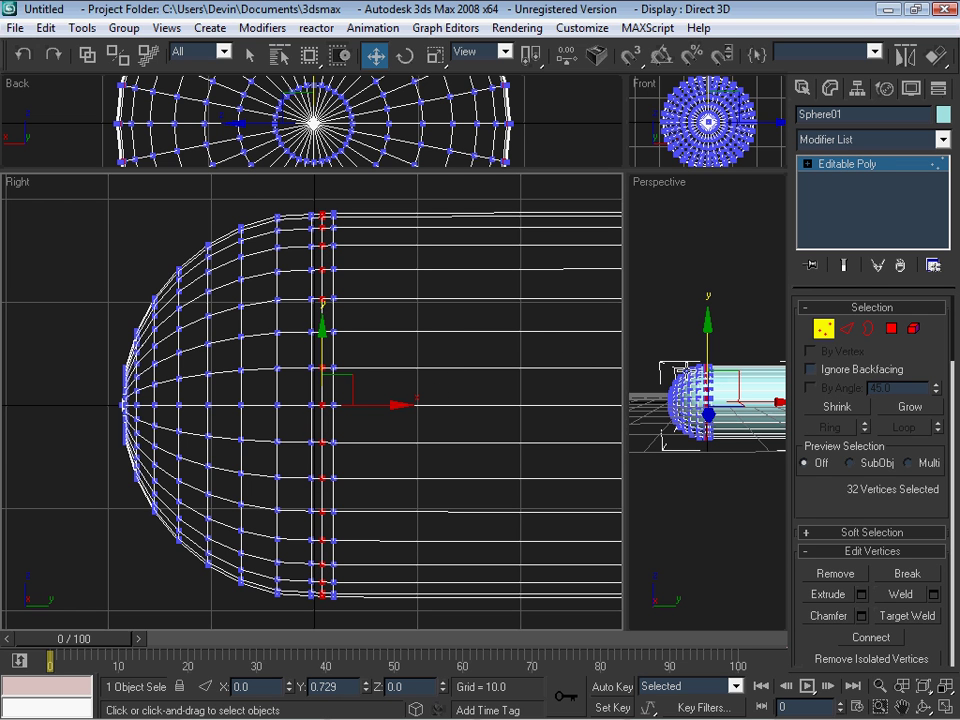
left_click_drag(625, 172, 407, 354)
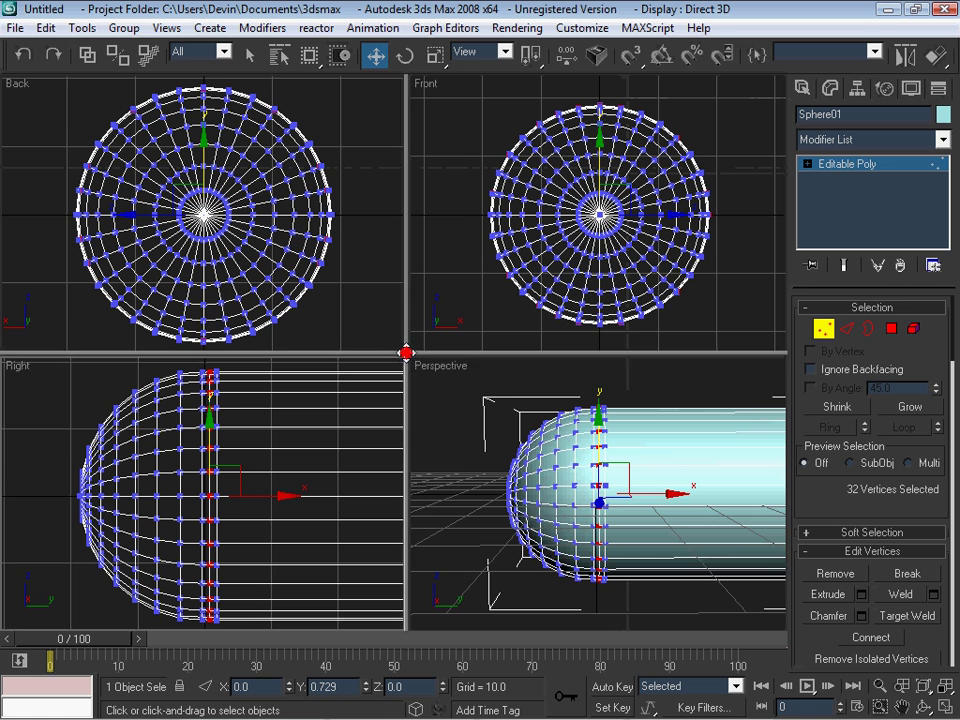
left_click_drag(405, 355, 396, 328)
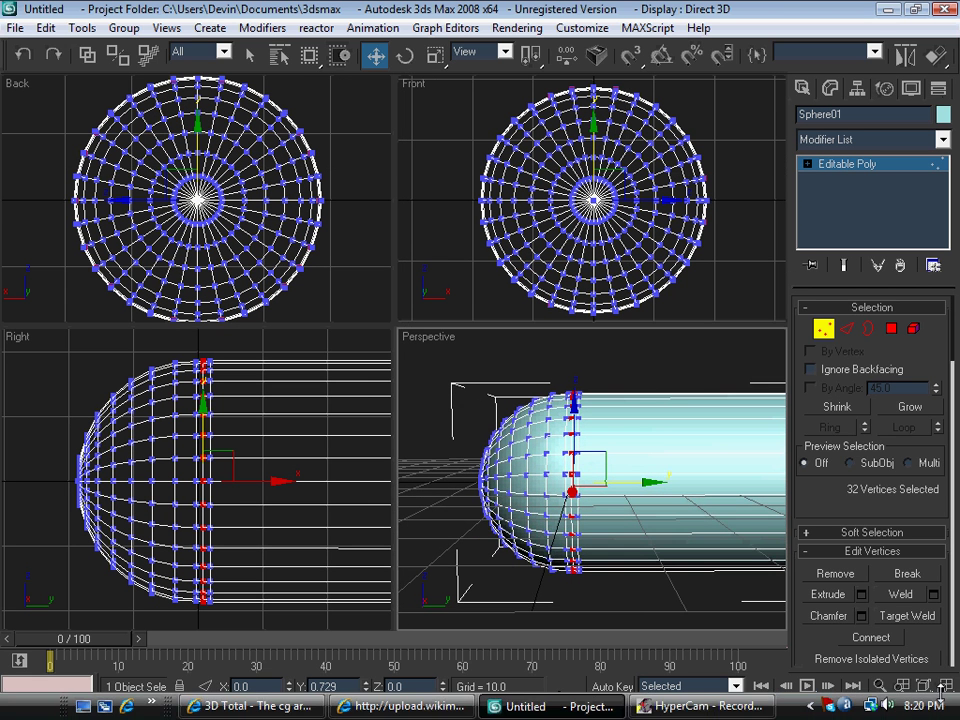
key("alt+w")
Scale the middle ring inward to about 90% to cut the head groove.
middle_click_drag(550, 473, 603, 502)
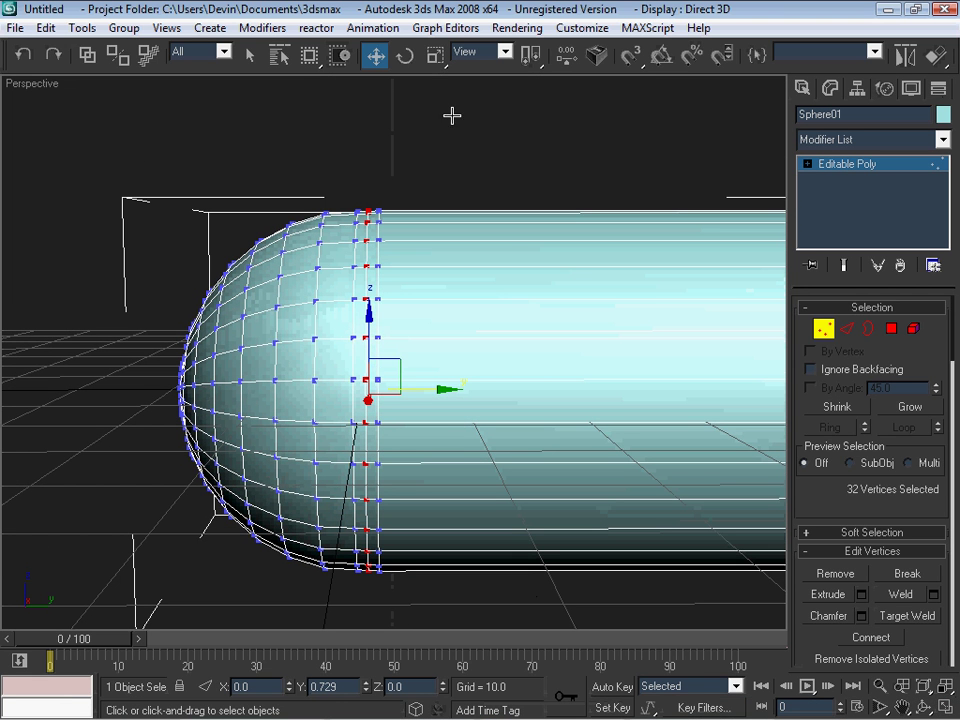
left_click(435, 55)
left_click_drag(368, 345, 368, 362)
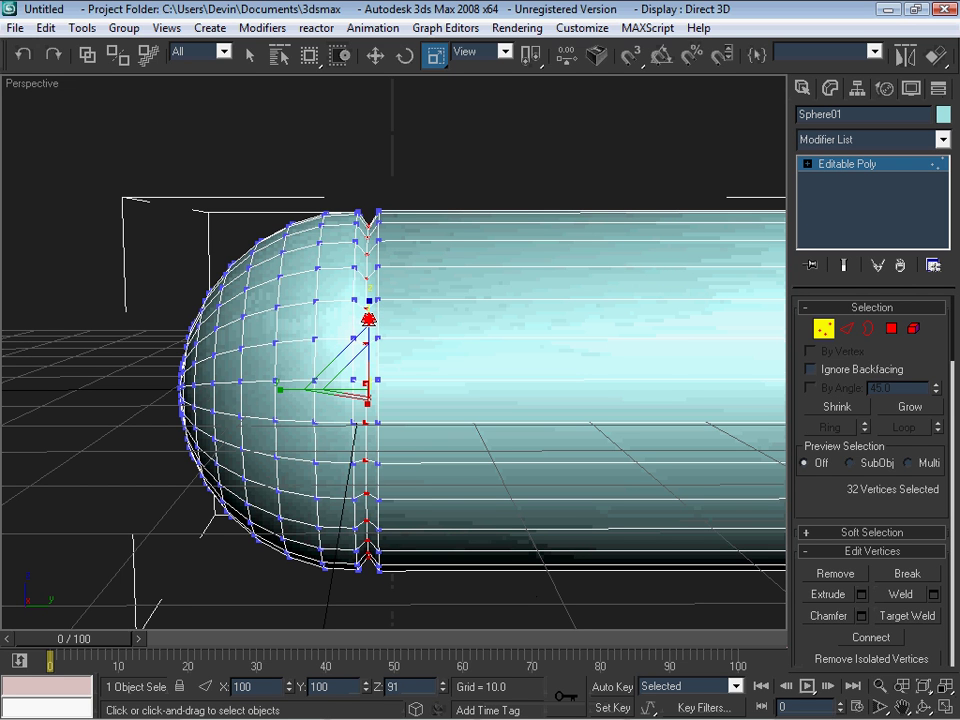
Deselect the vertices, return to Select Object, and orbit toward the capsule's rear.
left_click(454, 185)
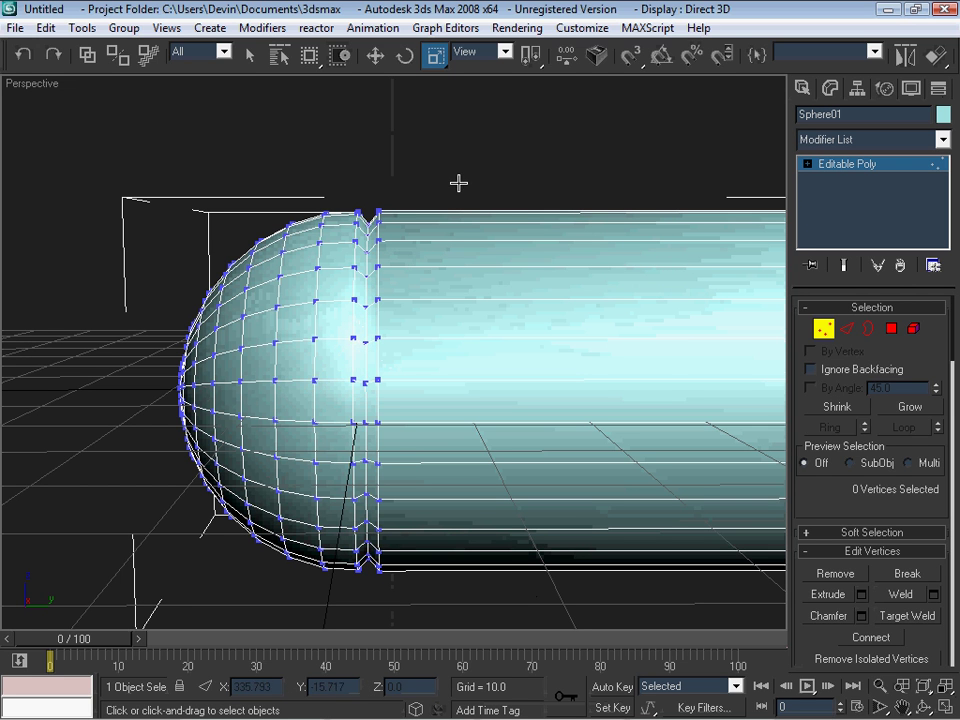
key("q")
mouse_move(375, 152)
middle_mouse_down("alt")
mouse_move(480, 137)
mouse_move(549, 159)
mouse_move(475, 221)
mouse_move(452, 163)
mouse_move(523, 114)
mouse_move(491, 156)
mouse_move(383, 180)
middle_mouse_up("alt")
mouse_move(436, 149)
middle_mouse_down("alt")
mouse_move(386, 146)
mouse_move(450, 139)
mouse_move(438, 147)
mouse_move(439, 174)
mouse_move(470, 190)
middle_mouse_up("alt")
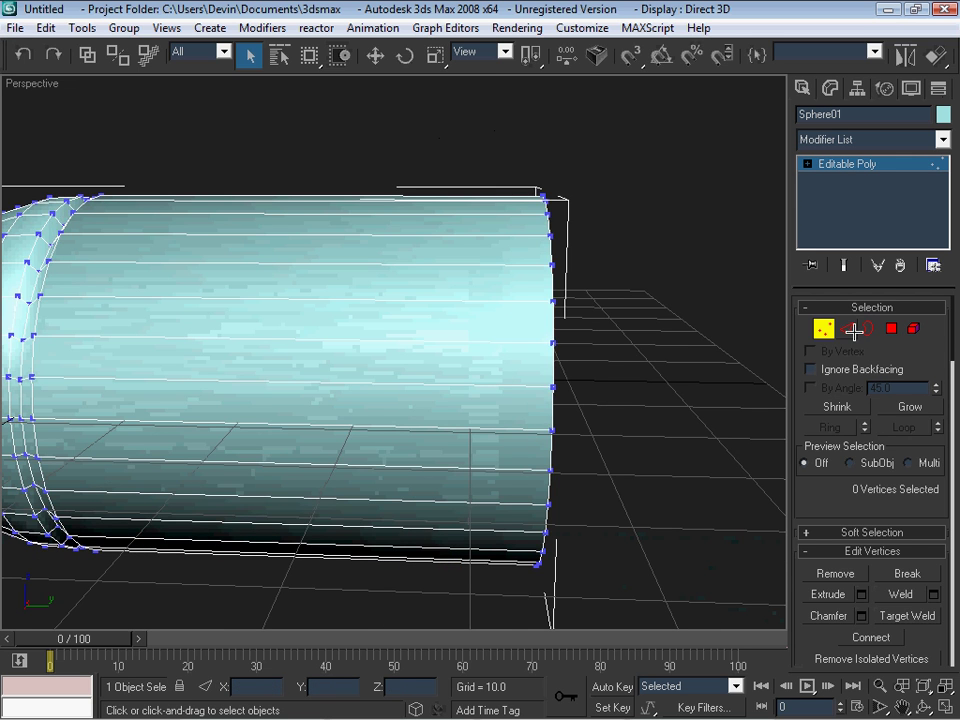
Add two edge loops around the body by connecting a ring of lengthwise edges.
left_click(853, 330)
left_click(459, 383)
middle_click_drag(459, 383, 658, 403, "alt")
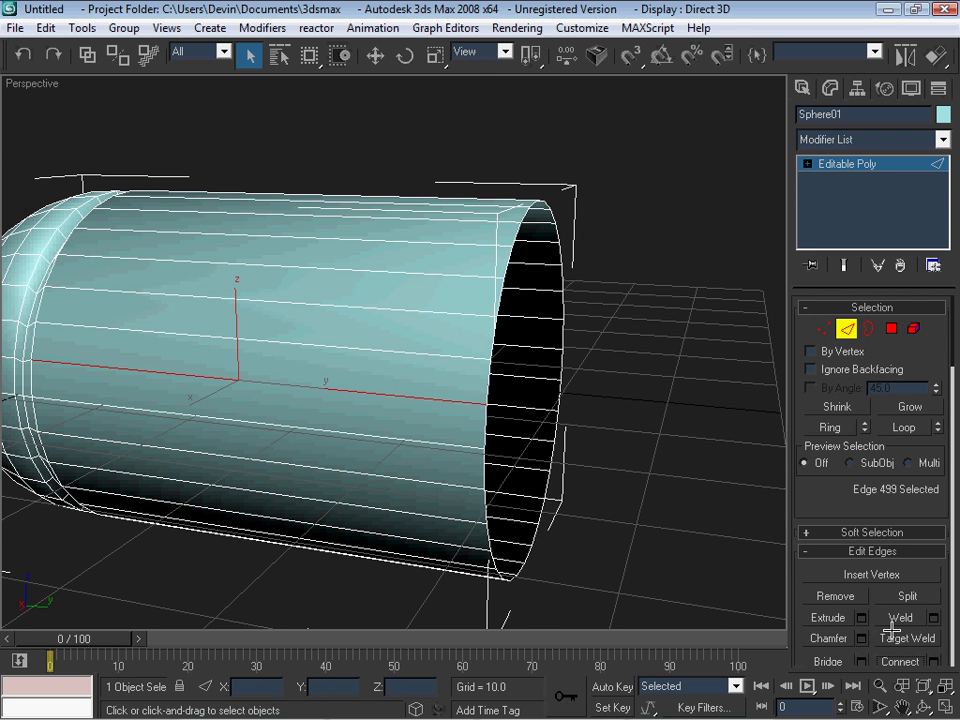
left_click(666, 396)
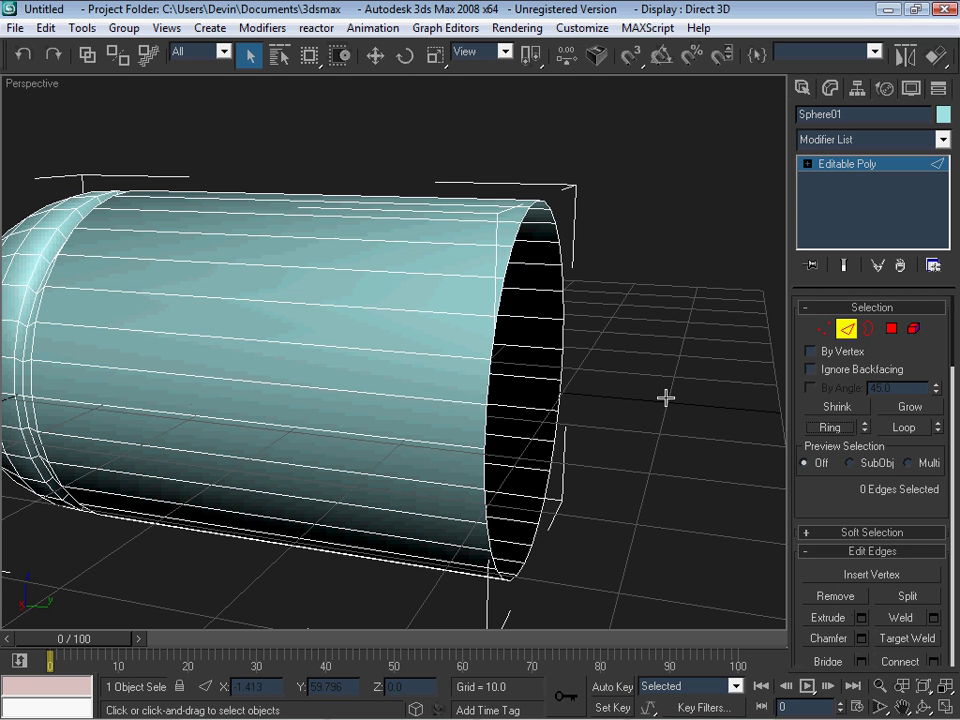
left_click(377, 394)
left_click(828, 427)
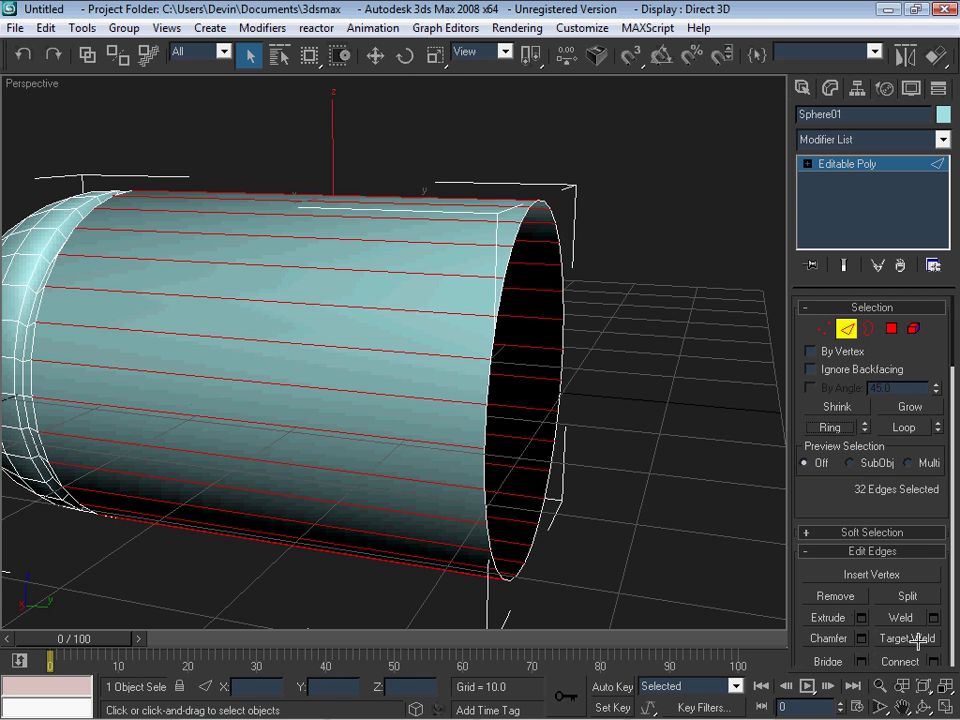
left_click(899, 661)
Select the 64 vertices of the two new rings.
mouse_move(680, 435)
middle_mouse_down("alt")
mouse_move(728, 388)
mouse_move(731, 397)
mouse_move(709, 381)
mouse_move(687, 312)
middle_mouse_up("alt")
left_click(822, 329)
mouse_move(294, 129)
left_mouse_down()
mouse_move(510, 578)
mouse_move(564, 583)
left_mouse_up()
Scale the two new vertex rings close together, move them beside the open rear end, then deselect.
left_click(434, 57)
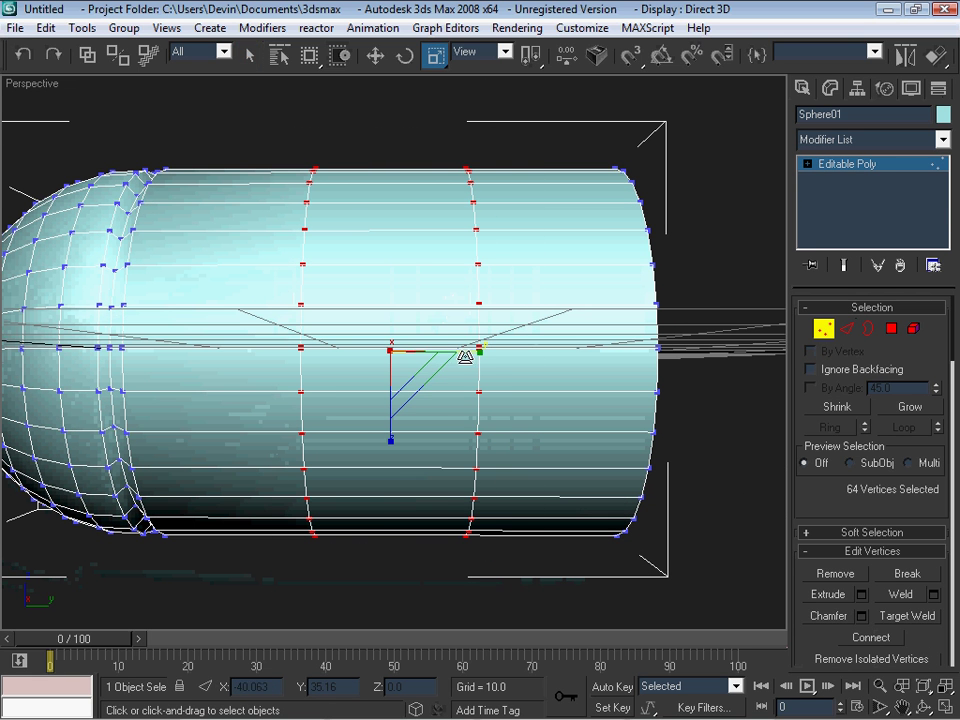
mouse_move(467, 354)
left_mouse_down()
mouse_move(297, 354)
mouse_move(39, 383)
mouse_move(70, 368)
left_mouse_up()
left_click(375, 56)
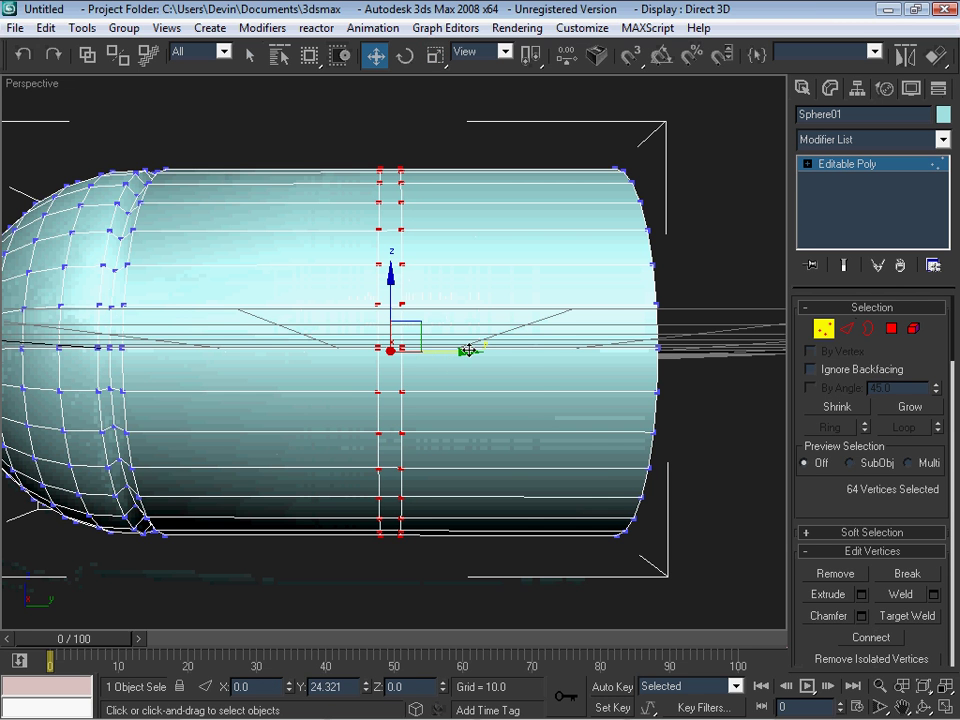
mouse_move(468, 350)
left_mouse_down()
mouse_move(666, 356)
mouse_move(654, 358)
left_mouse_up()
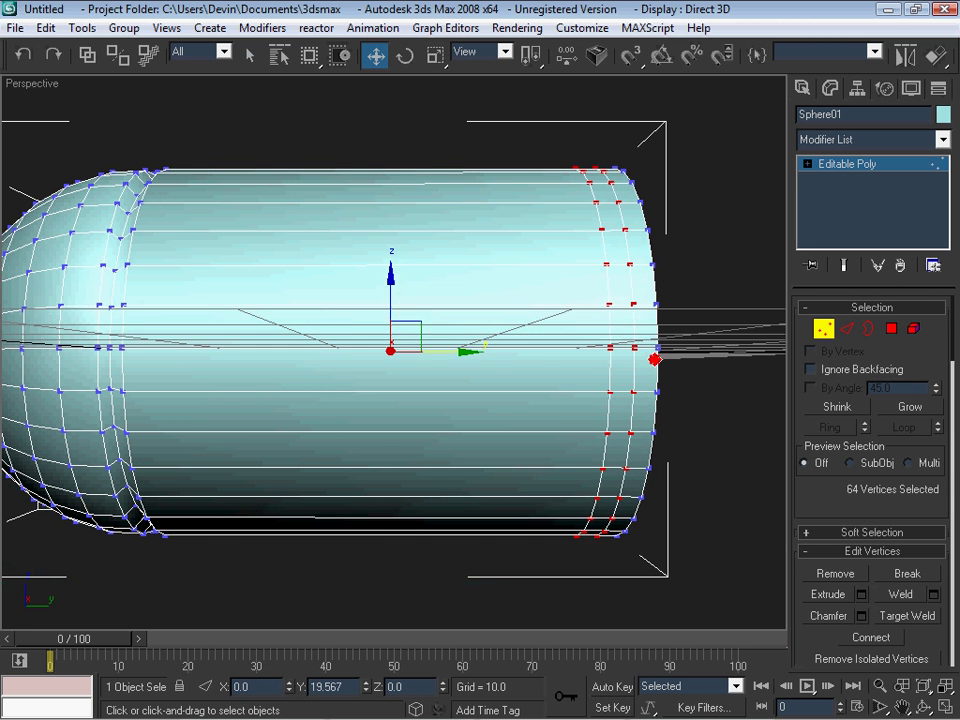
left_click(731, 249)
mouse_move(731, 249)
middle_mouse_down("alt")
mouse_move(699, 272)
mouse_move(466, 157)
middle_mouse_up("alt")
Enter Polygon level and maximize the Right (side) viewport.
left_click(891, 328)
middle_click_drag(700, 420, 737, 401, "alt")
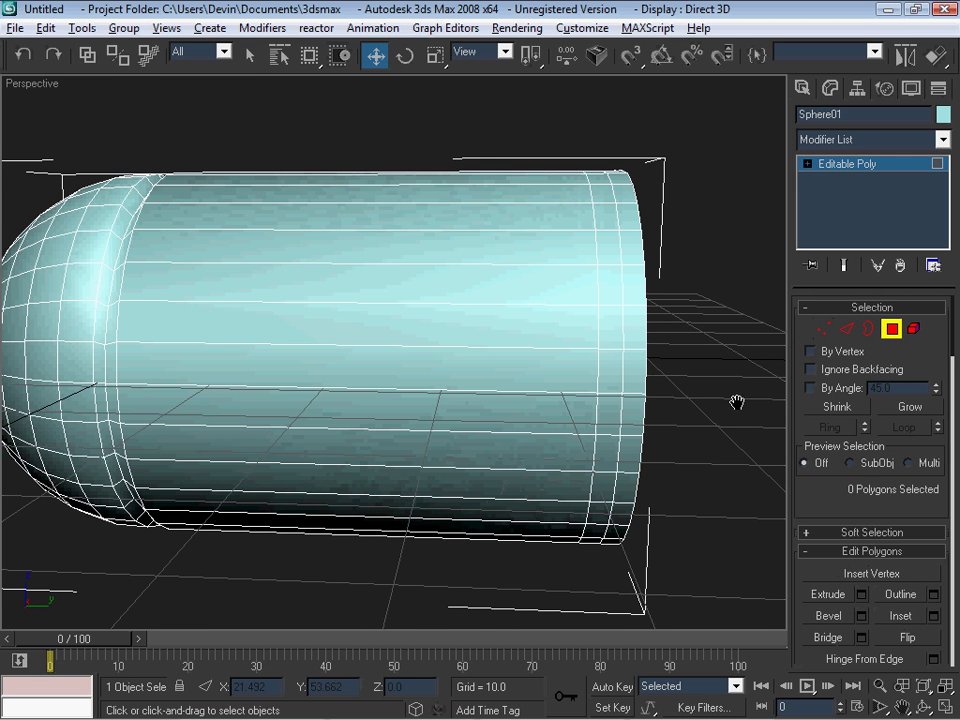
left_click(944, 706)
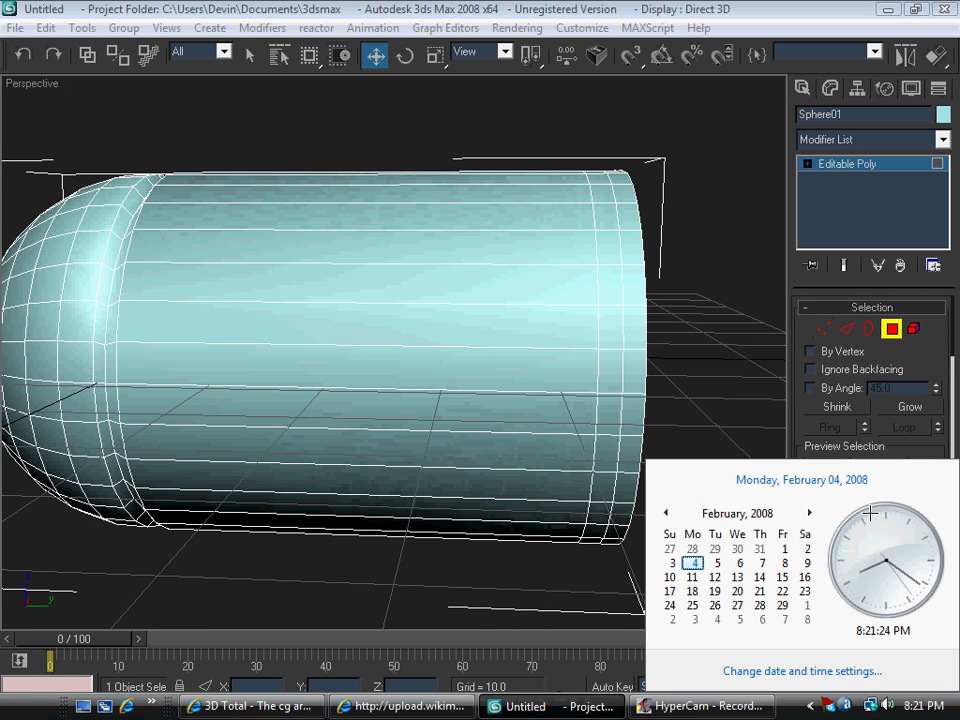
left_click(711, 372)
key("alt+w")
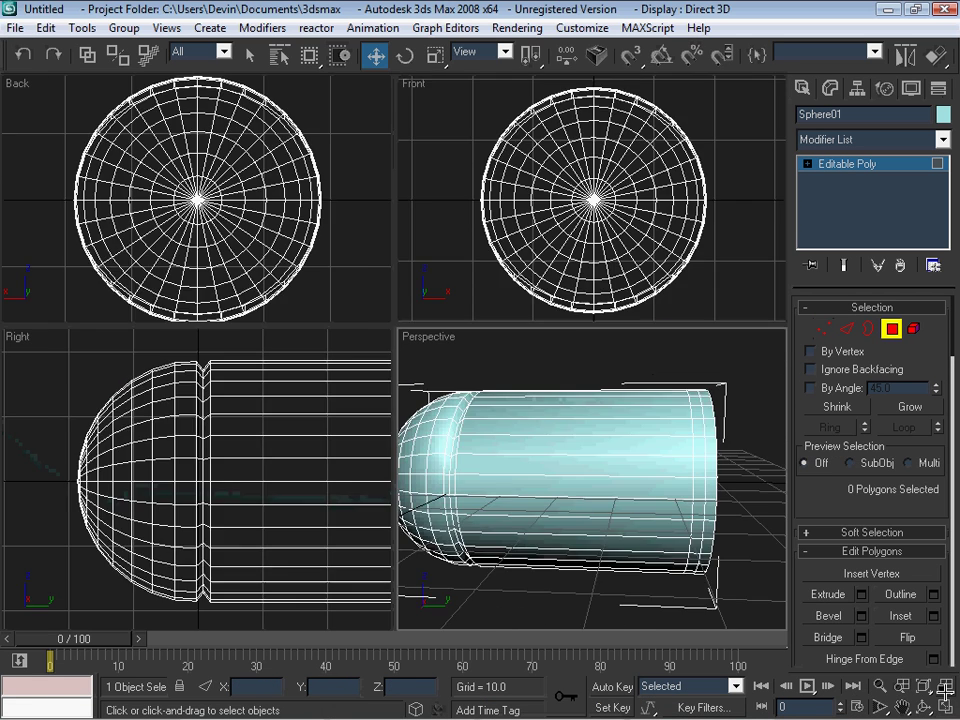
middle_click_drag(343, 365, 332, 357)
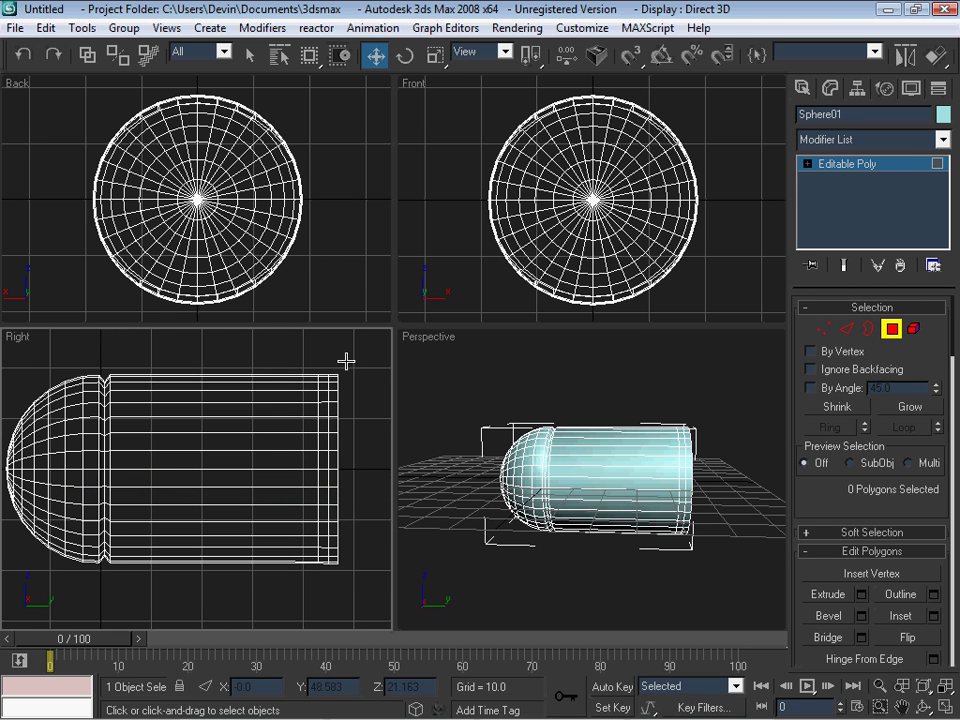
key("alt+w")
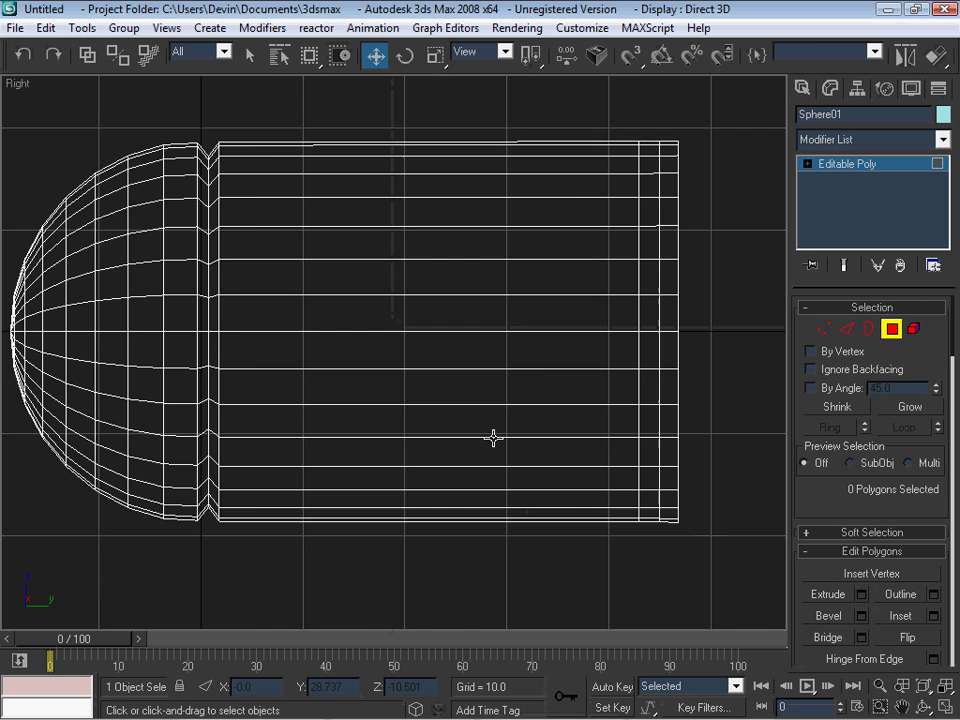
Box-select the narrow polygon band near the rear end and frame it in the views.
mouse_move(493, 437)
middle_mouse_down()
mouse_move(658, 401)
mouse_move(551, 366)
mouse_move(539, 385)
middle_mouse_up()
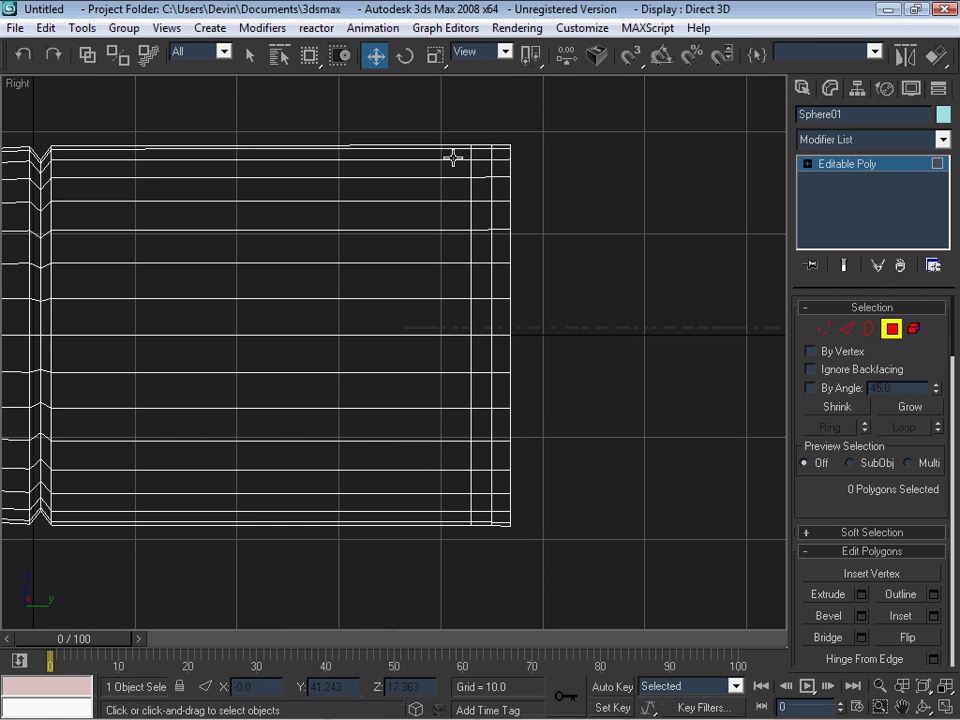
left_click_drag(492, 500, 482, 572)
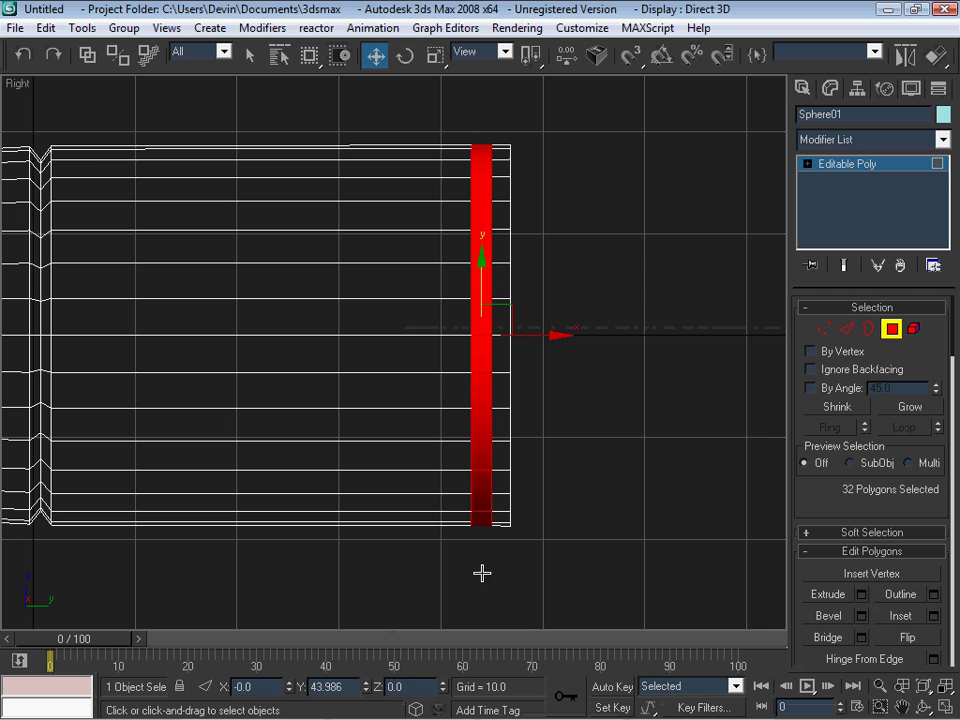
key("alt+w")
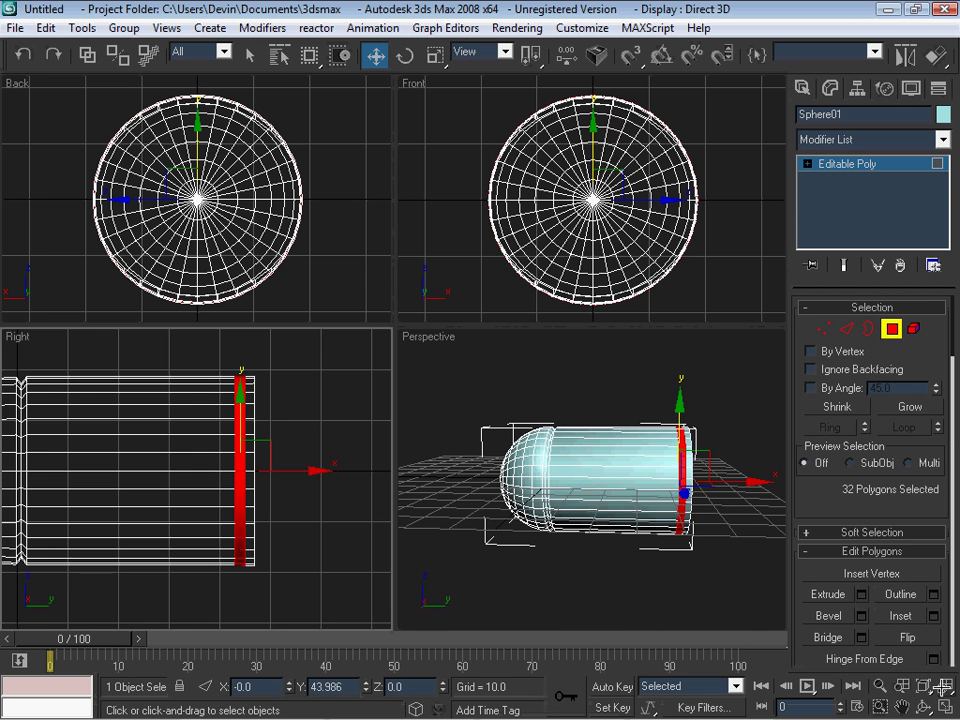
middle_click(708, 512)
key("z")
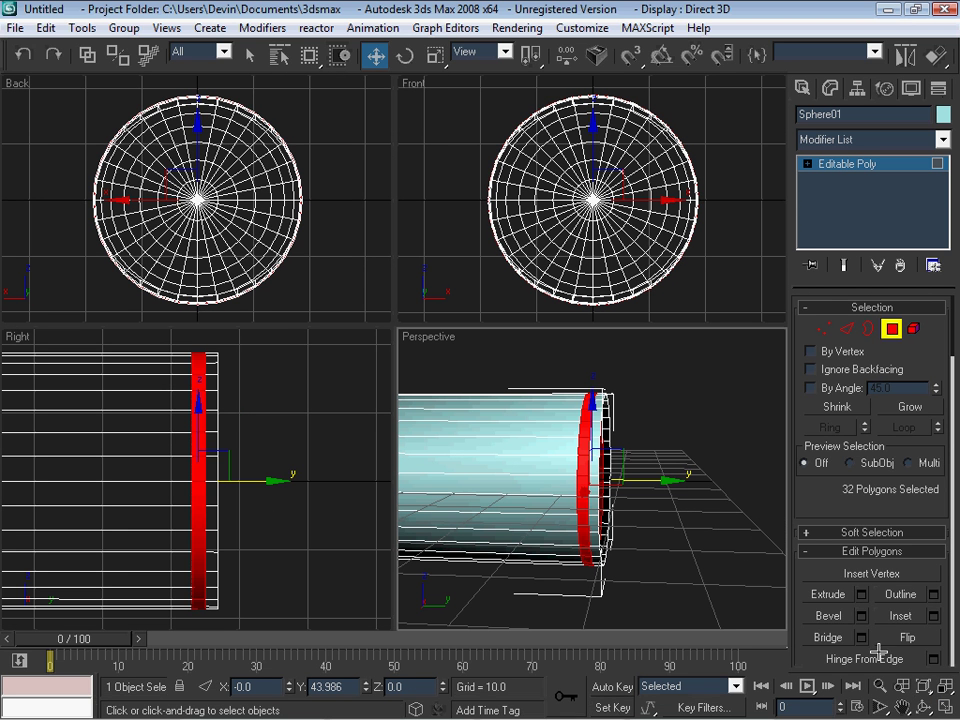
Maximize the Perspective view around the selected band and return to plain selection.
key("alt+w")
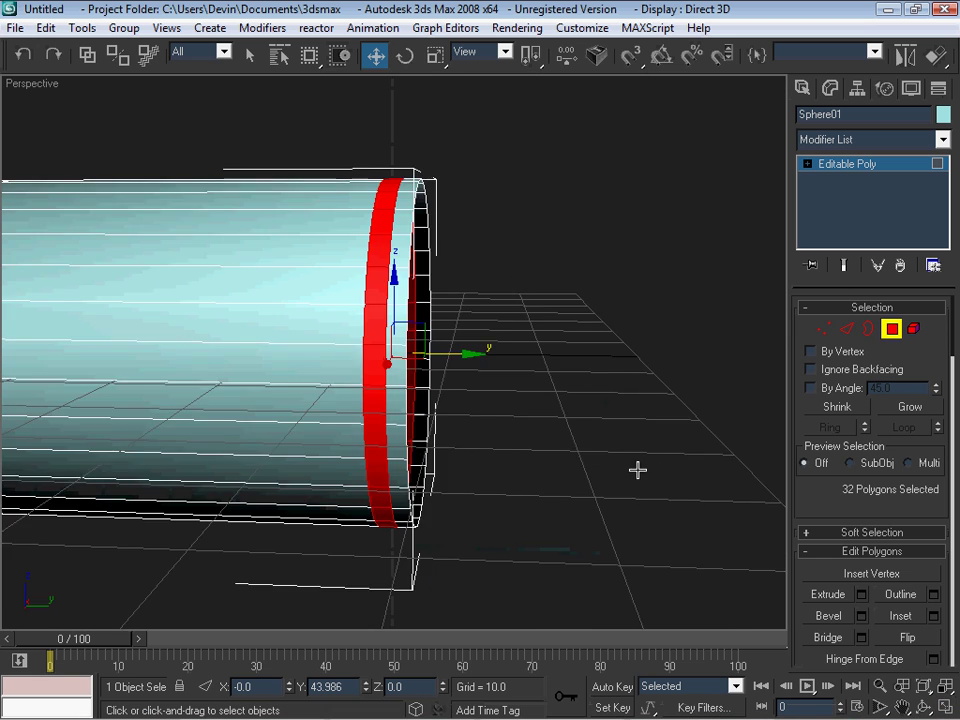
middle_click_drag(637, 469, 671, 477)
key("r")
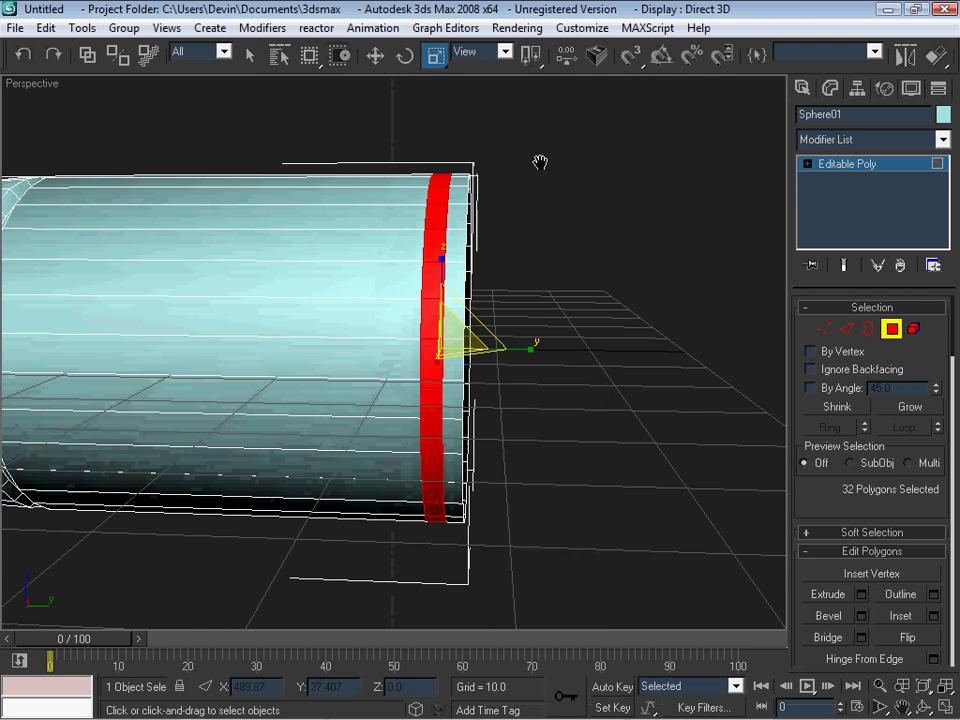
middle_click_drag(540, 160, 556, 146)
left_click(250, 56)
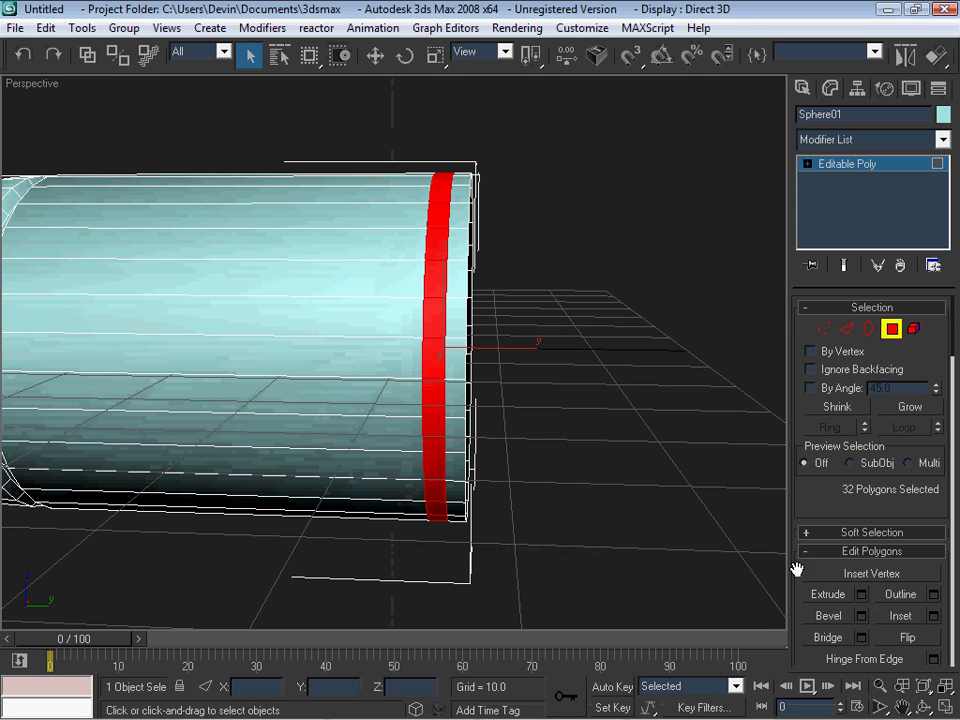
Extrude the rear band along Local Normal at -1.34 height, sinking a groove.
left_click(859, 594)
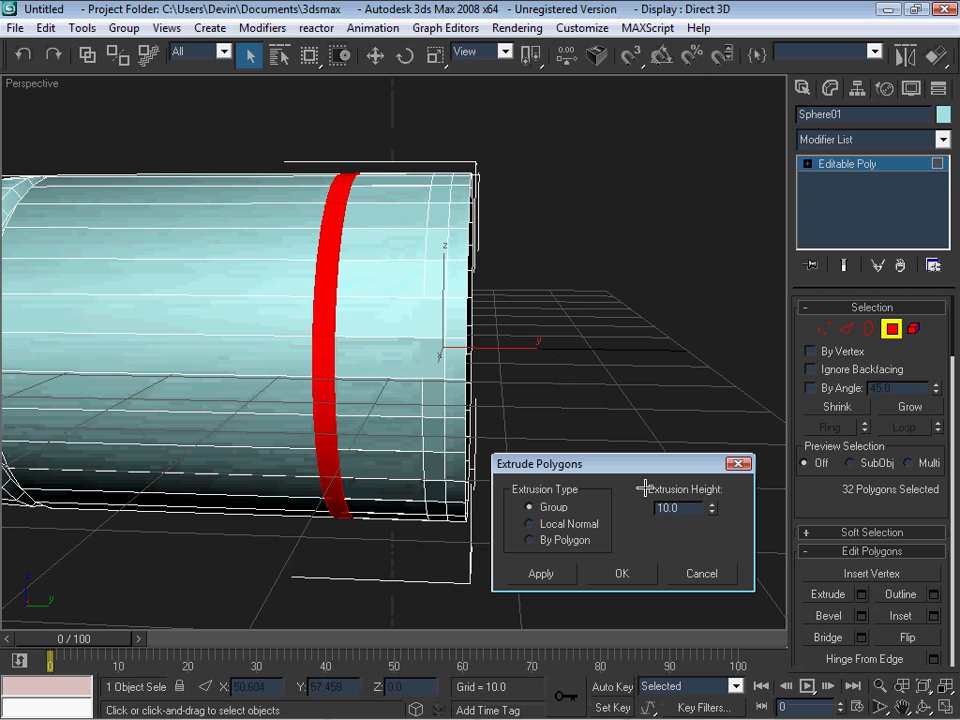
left_click_drag(713, 510, 725, 602)
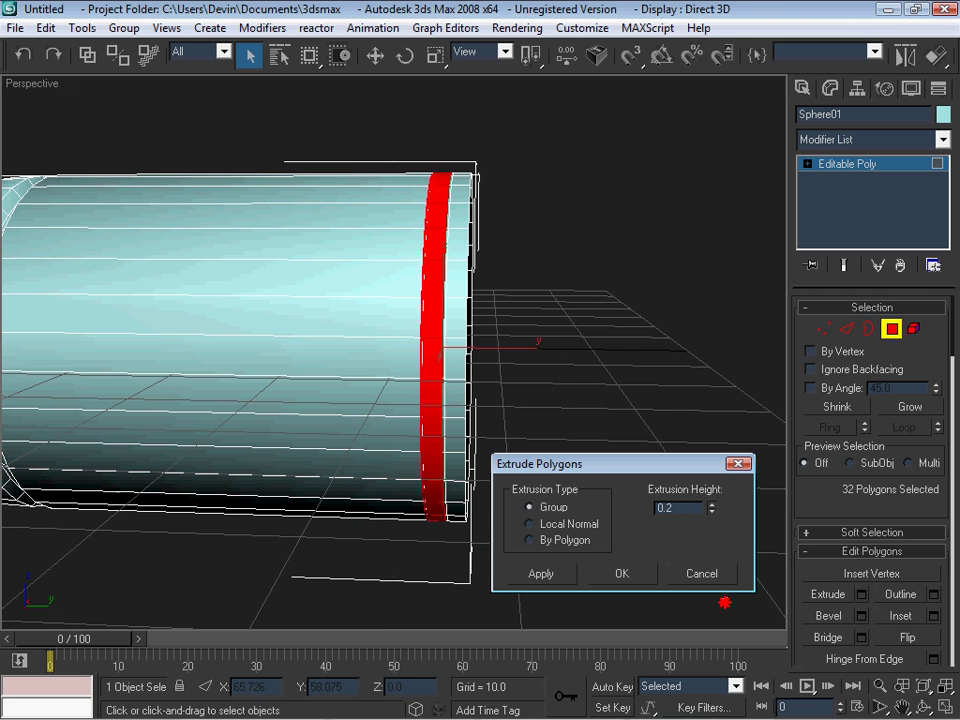
left_click(529, 524)
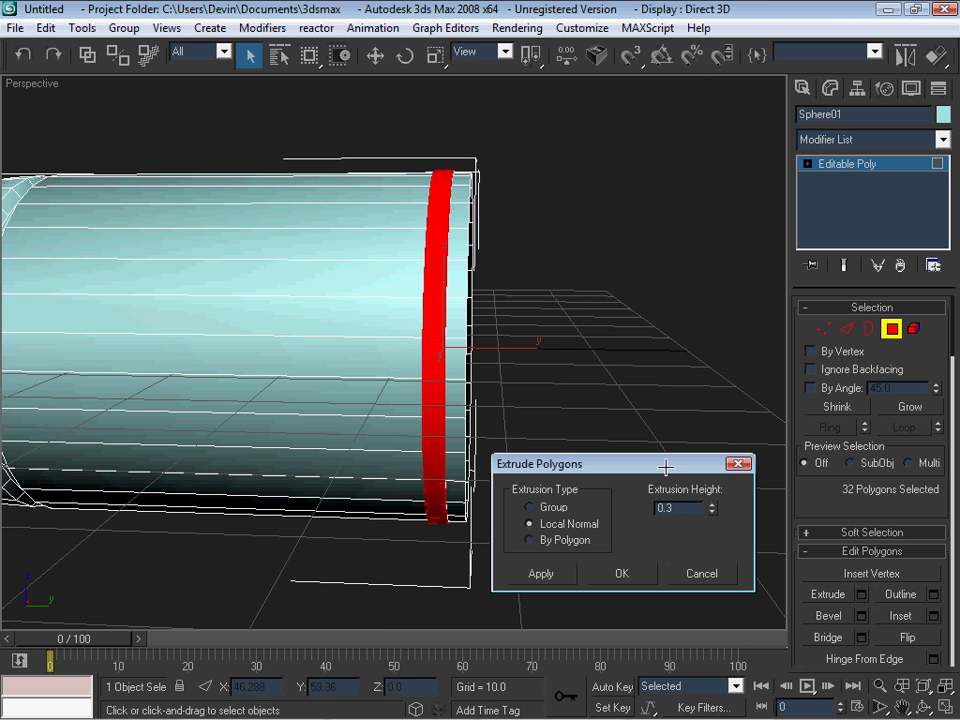
middle_click_drag(660, 445, 636, 431, "alt")
left_click_drag(711, 503, 697, 655)
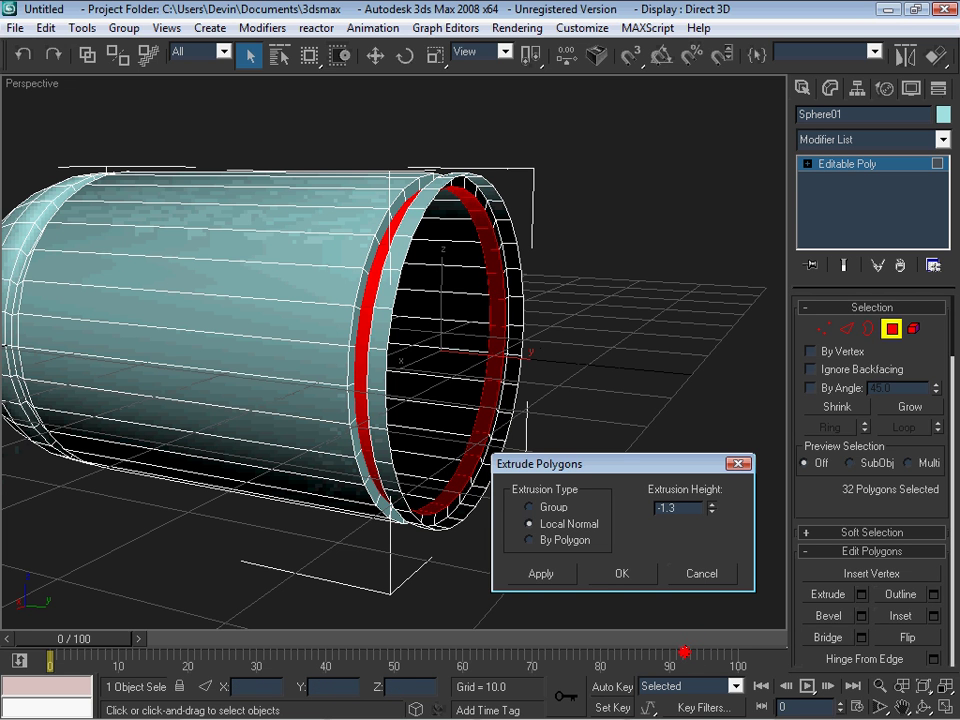
left_click(608, 578)
middle_click_drag(611, 579, 653, 437, "alt")
left_click(650, 425)
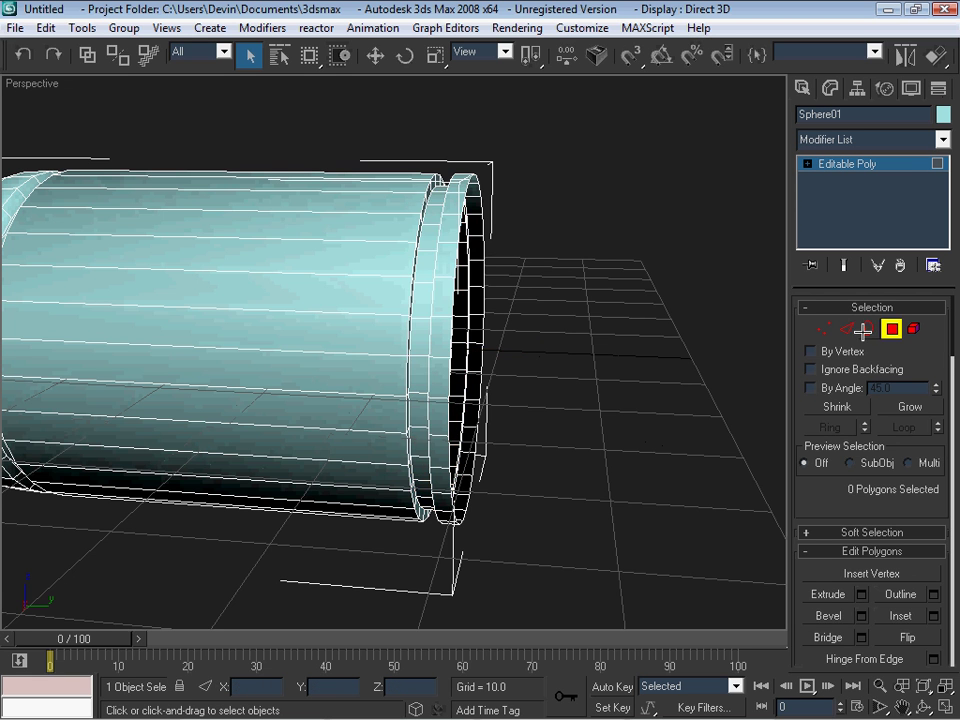
Select the rear rim loop at Border level and apply Cap from the quad menu.
left_click(862, 331)
left_click(534, 403)
middle_click_drag(534, 403, 513, 230, "alt")
left_click(507, 210)
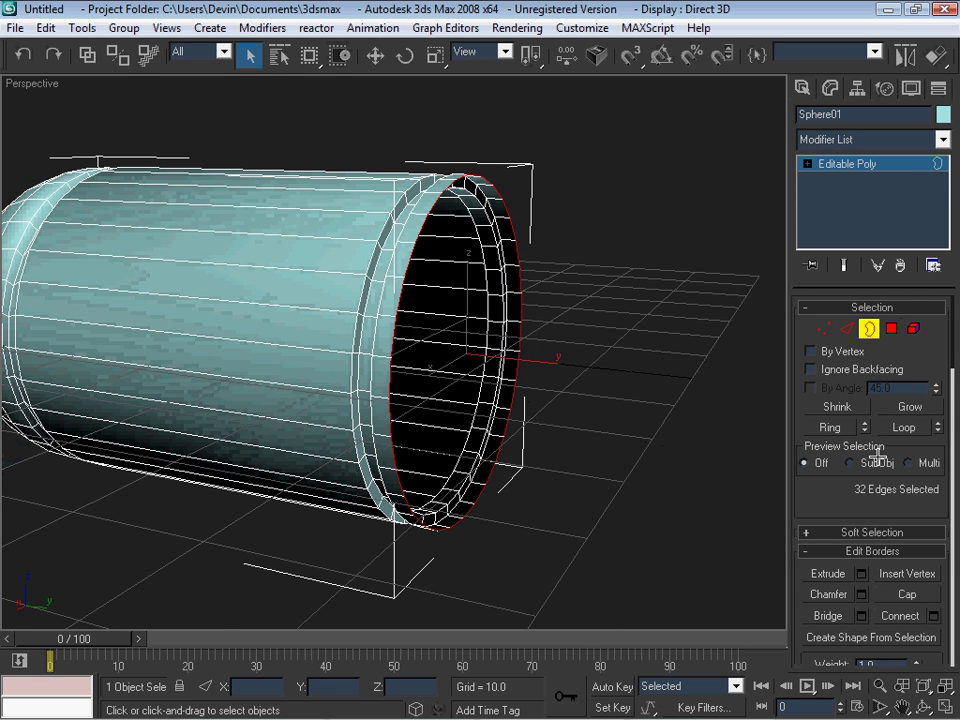
middle_click_drag(713, 459, 725, 459, "alt")
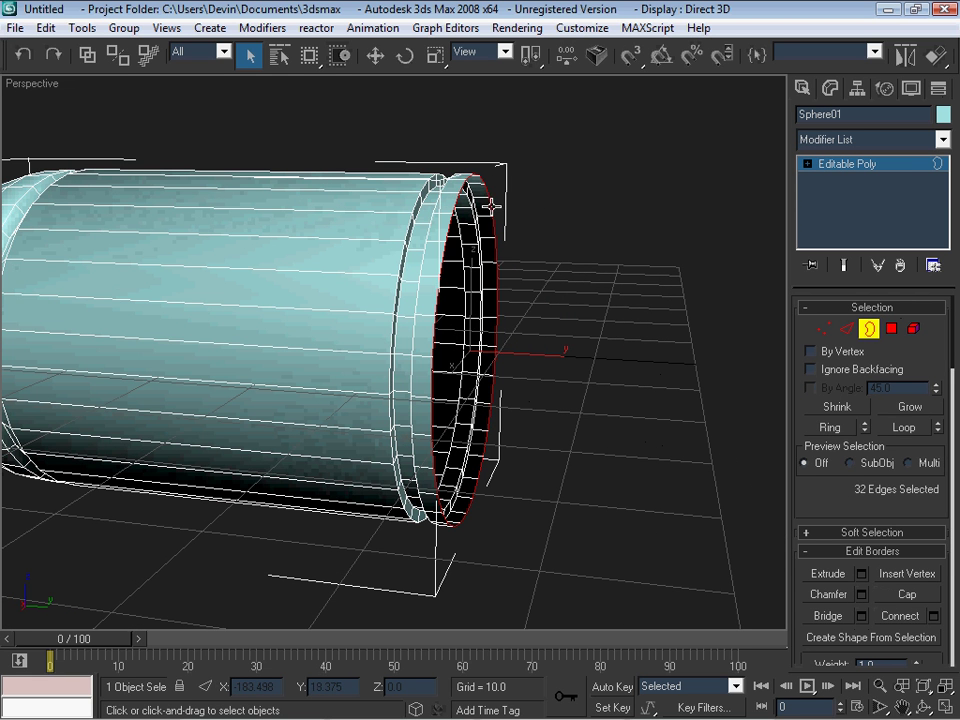
right_click(494, 252)
left_click(463, 298)
mouse_move(611, 291)
middle_mouse_down("alt")
mouse_move(429, 345)
mouse_move(452, 375)
mouse_move(499, 296)
mouse_move(498, 258)
mouse_move(594, 261)
mouse_move(643, 317)
mouse_move(738, 297)
mouse_move(574, 268)
mouse_move(731, 212)
mouse_move(680, 255)
middle_mouse_up("alt")
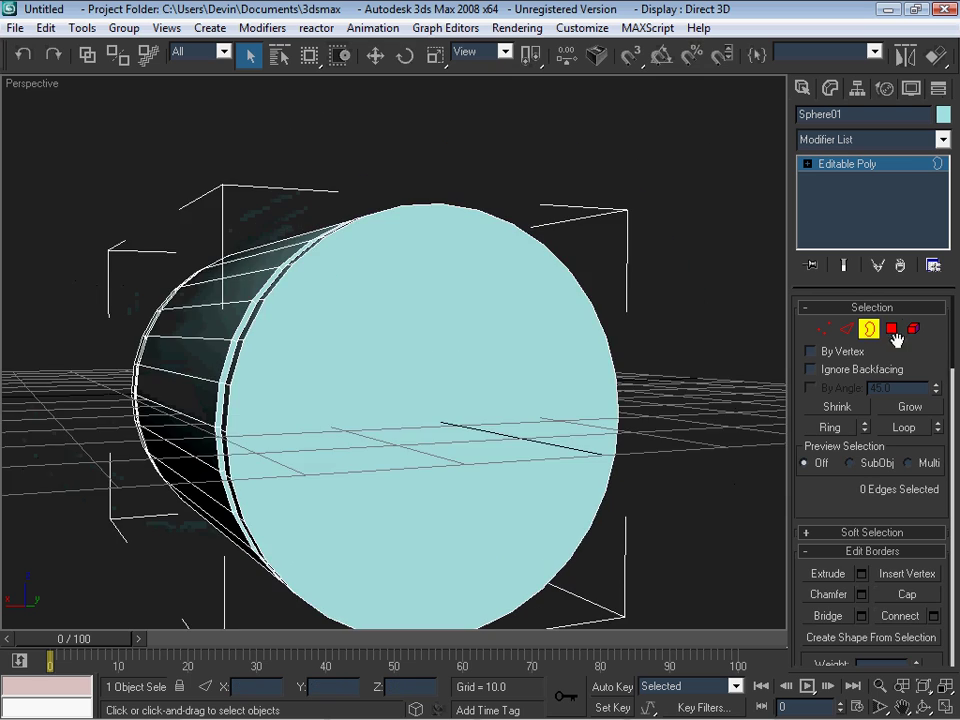
Select the back cap polygon and inset it by about 3.54.
left_click(891, 330)
middle_click_drag(784, 386, 735, 375, "alt")
left_click(546, 320)
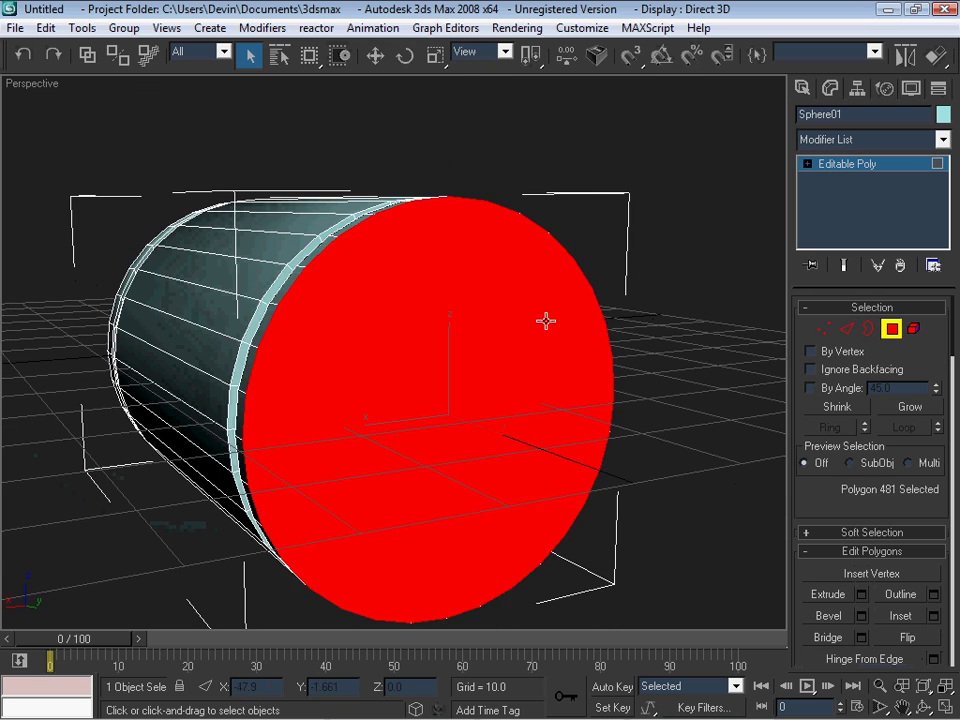
mouse_move(546, 320)
middle_mouse_down("alt")
mouse_move(729, 407)
mouse_move(714, 401)
mouse_move(660, 300)
middle_mouse_up("alt")
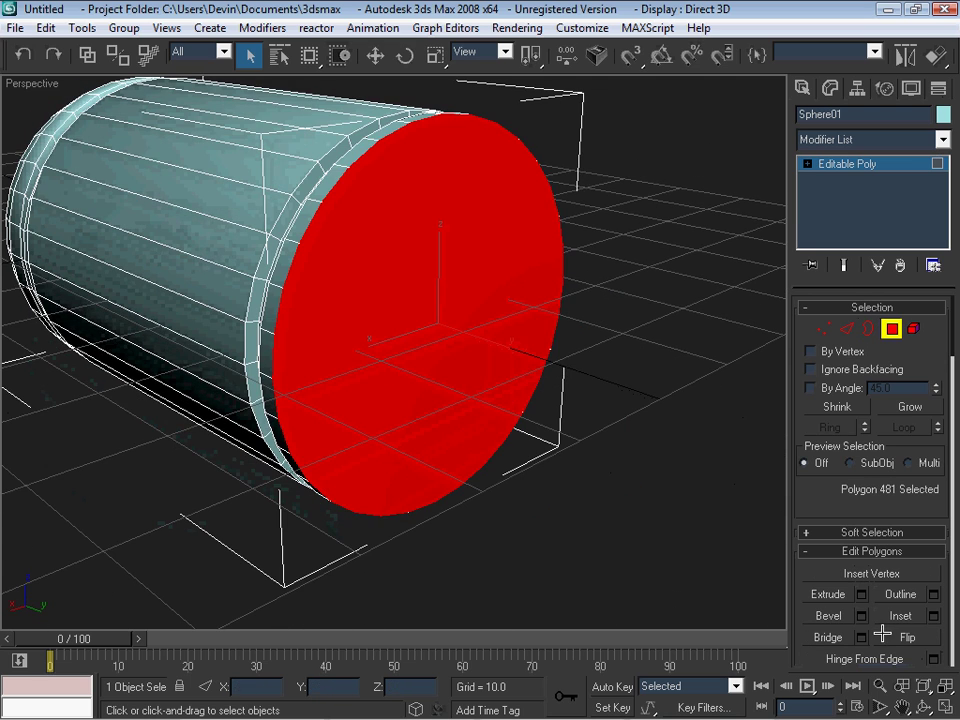
left_click(932, 616)
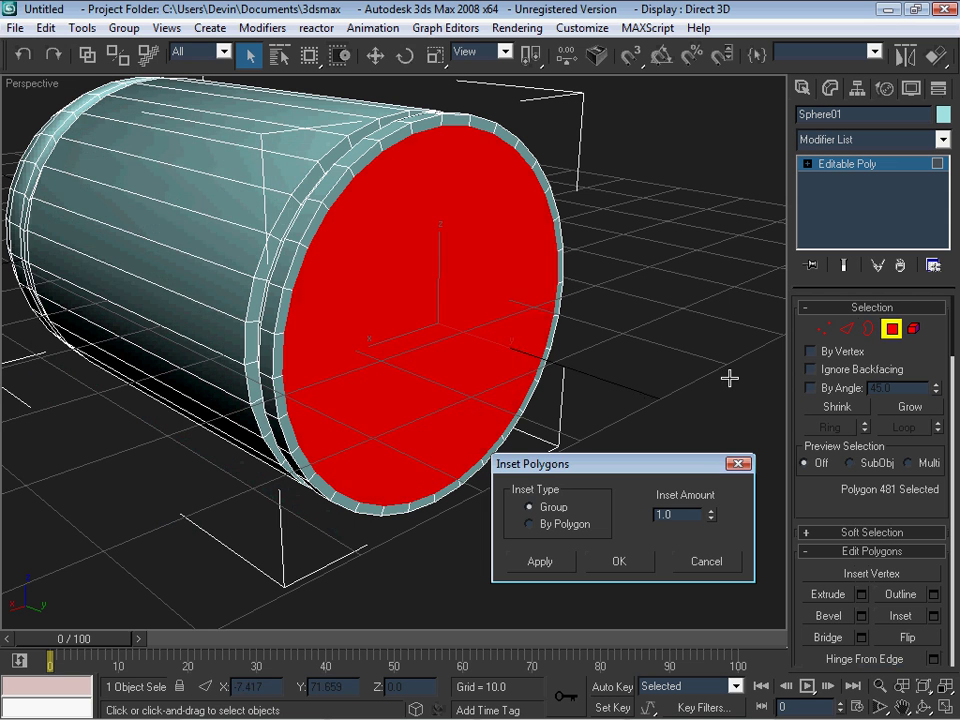
mouse_move(731, 379)
middle_mouse_down("alt")
mouse_move(716, 379)
mouse_move(737, 524)
middle_mouse_up("alt")
mouse_move(711, 513)
left_mouse_down()
mouse_move(722, 270)
mouse_move(696, 86)
mouse_move(681, 99)
mouse_move(666, 26)
mouse_move(647, 392)
mouse_move(681, 21)
mouse_move(686, 173)
left_mouse_up()
Extrude the small centre face inward about -0.88 along Local Normal to form the primer.
left_click(706, 562)
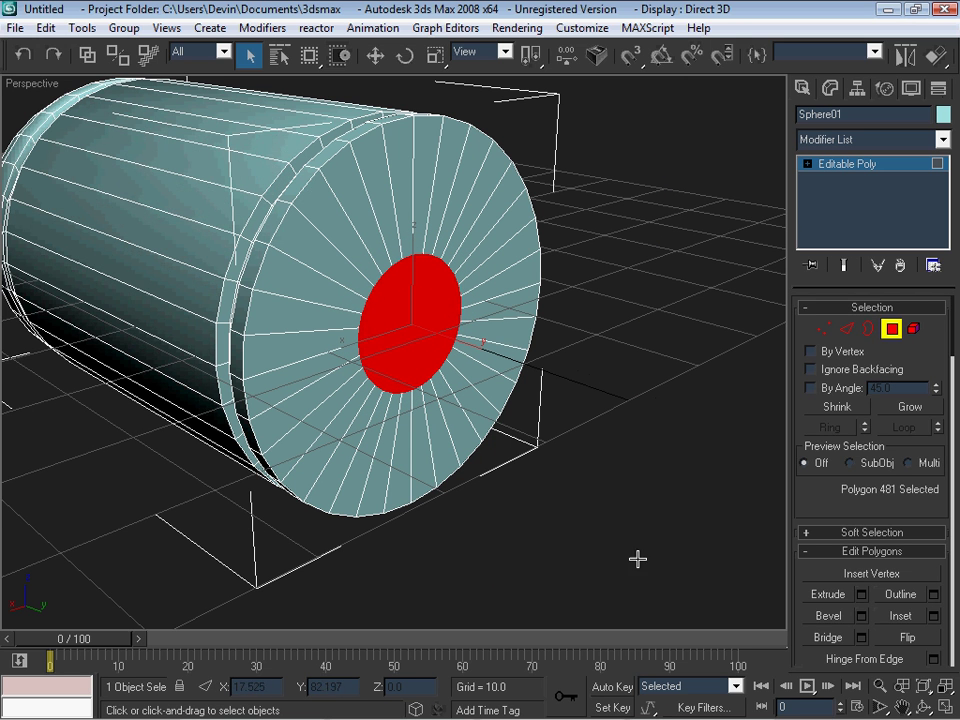
middle_click_drag(649, 472, 632, 460, "alt")
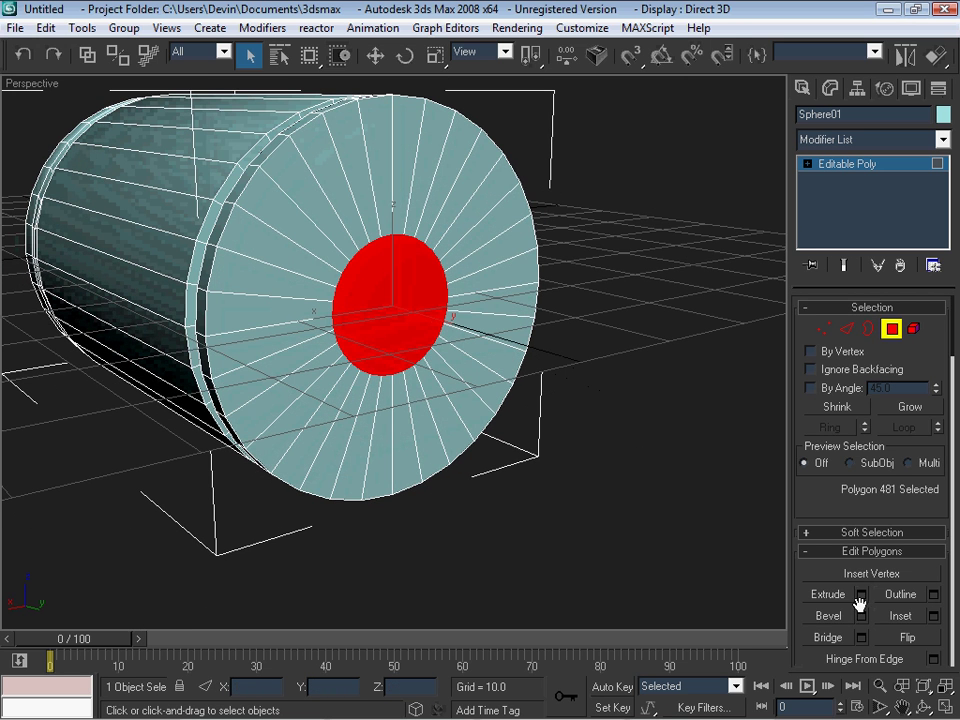
left_click(860, 595)
mouse_move(705, 481)
left_mouse_down()
mouse_move(679, 253)
mouse_move(671, 476)
left_mouse_up()
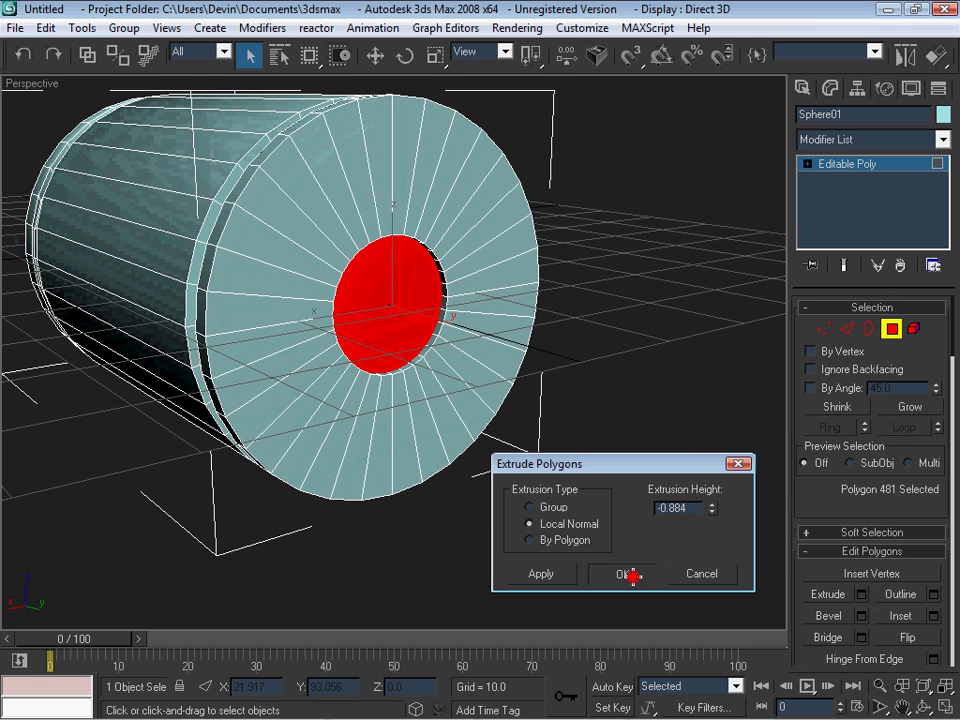
left_click(631, 575)
left_click(621, 386)
mouse_move(621, 386)
middle_mouse_down("alt")
mouse_move(643, 360)
mouse_move(637, 354)
mouse_move(640, 440)
middle_mouse_up("alt")
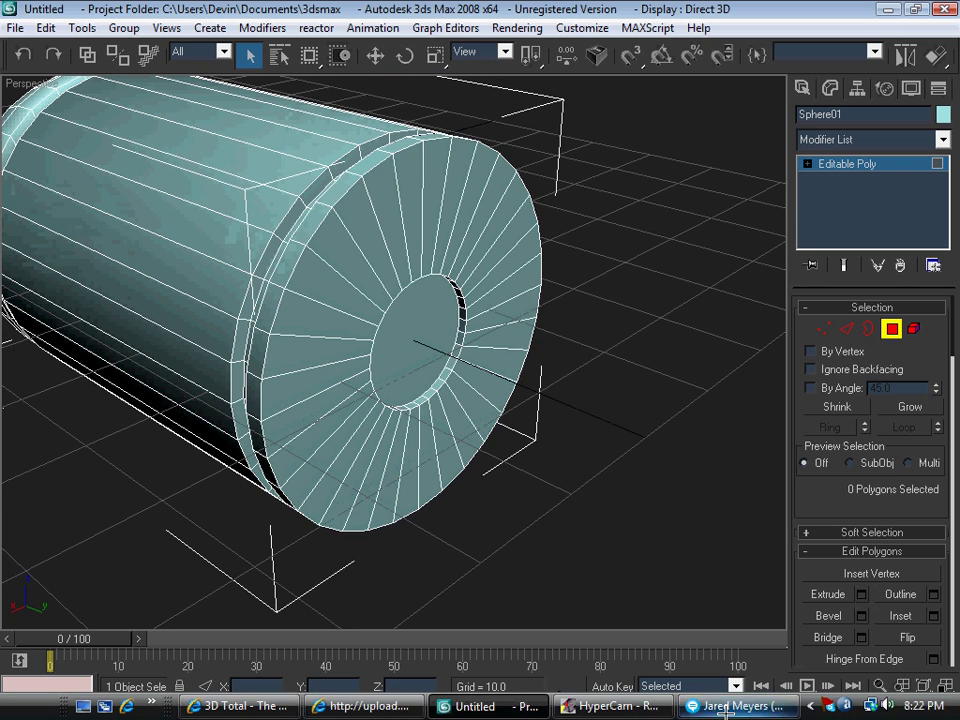
Send a 'p' message in the chat window and hide it again.
left_click(725, 708)
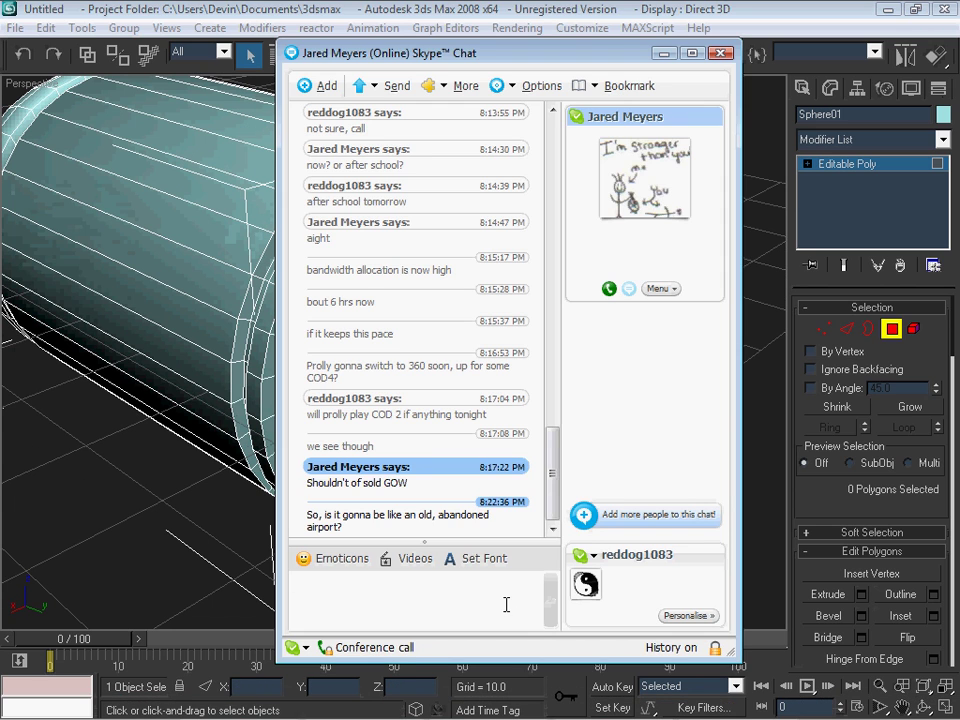
type("blown up")
key("Return")
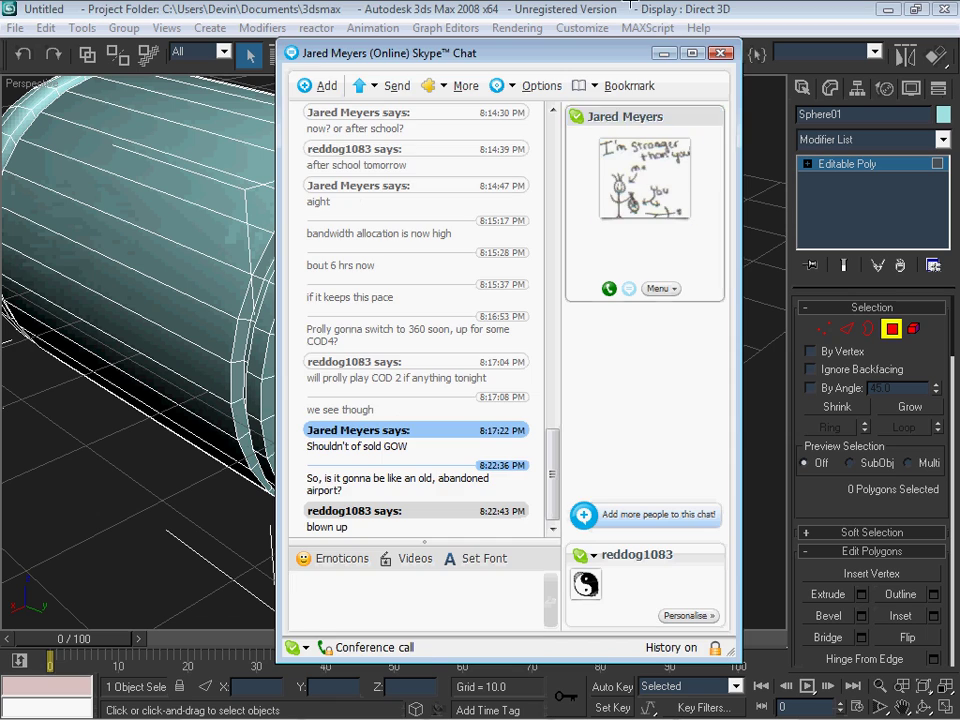
left_click(663, 53)
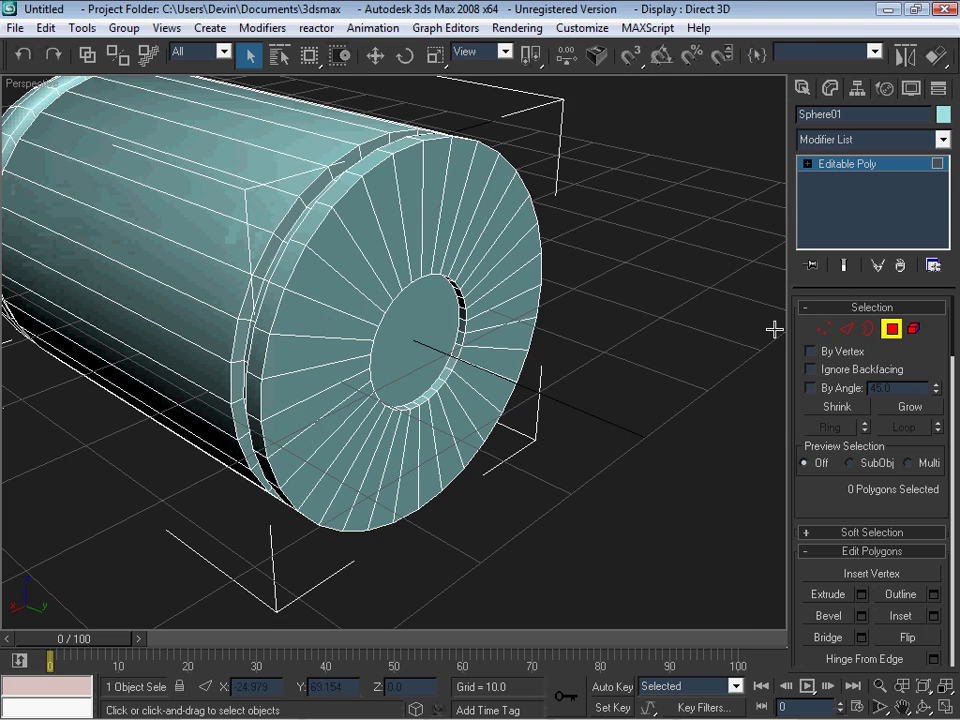
Orbit to a side view, leave Polygon level, and open Sphere01's object colour swatch.
mouse_move(775, 330)
middle_mouse_down("alt")
mouse_move(720, 272)
mouse_move(746, 221)
mouse_move(586, 245)
middle_mouse_up("alt")
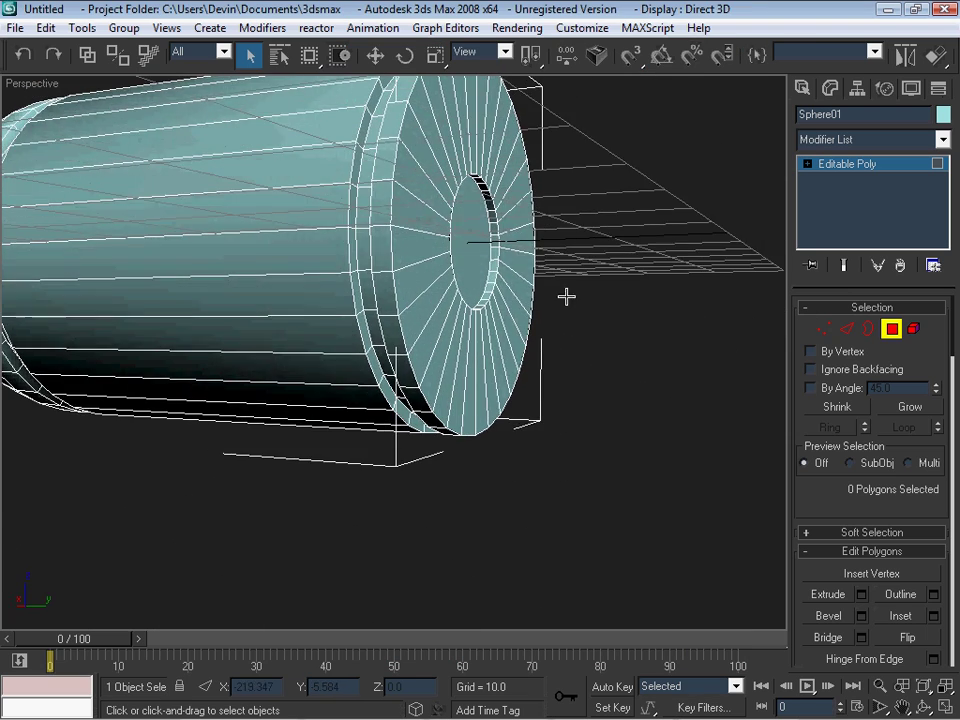
mouse_move(566, 296)
middle_mouse_down("alt")
mouse_move(641, 349)
mouse_move(617, 364)
mouse_move(606, 349)
mouse_move(548, 352)
middle_mouse_up("alt")
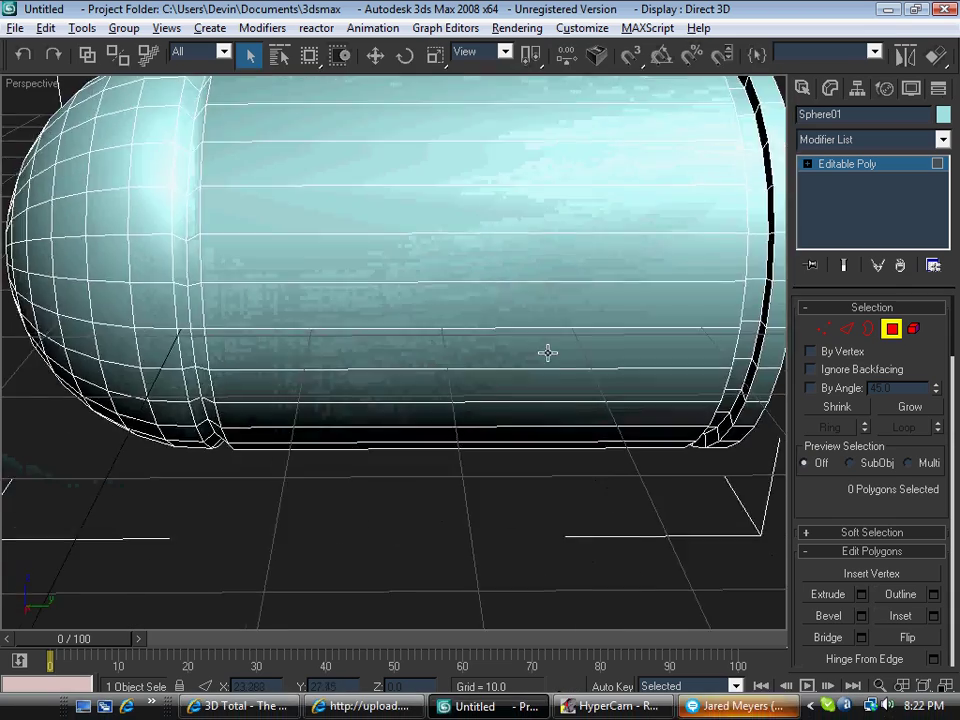
scroll(548, 352, "down", 5)
mouse_move(707, 521)
middle_mouse_down("alt")
mouse_move(707, 574)
mouse_move(702, 500)
mouse_move(696, 512)
mouse_move(686, 471)
mouse_move(598, 519)
mouse_move(600, 561)
mouse_move(724, 578)
mouse_move(761, 501)
mouse_move(714, 540)
mouse_move(696, 461)
mouse_move(652, 507)
mouse_move(476, 506)
mouse_move(208, 181)
middle_mouse_up("alt")
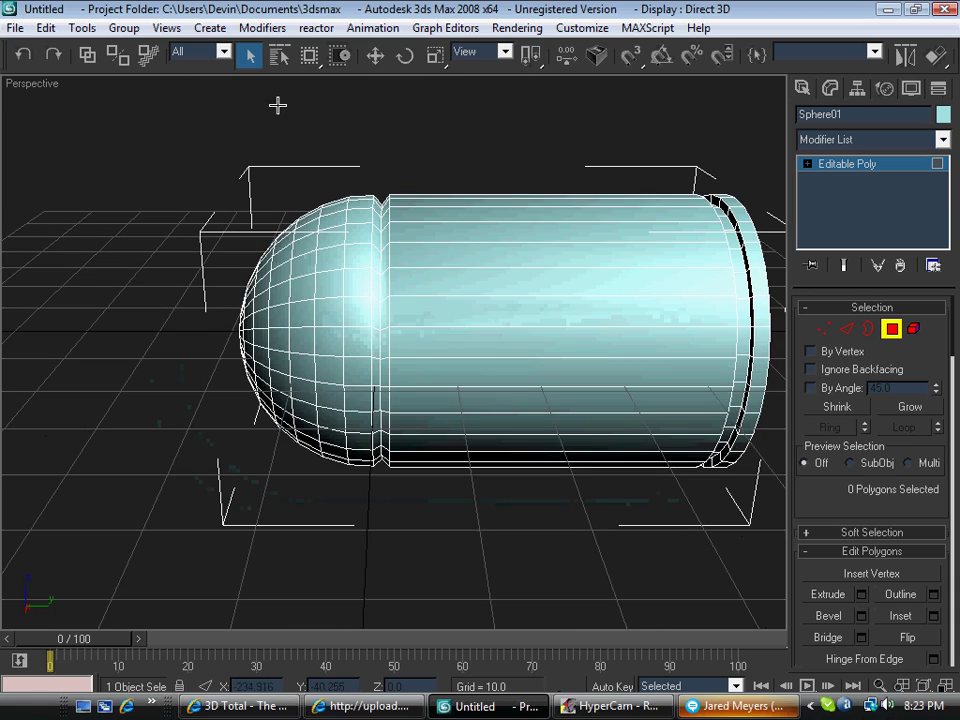
key("ctrl+b")
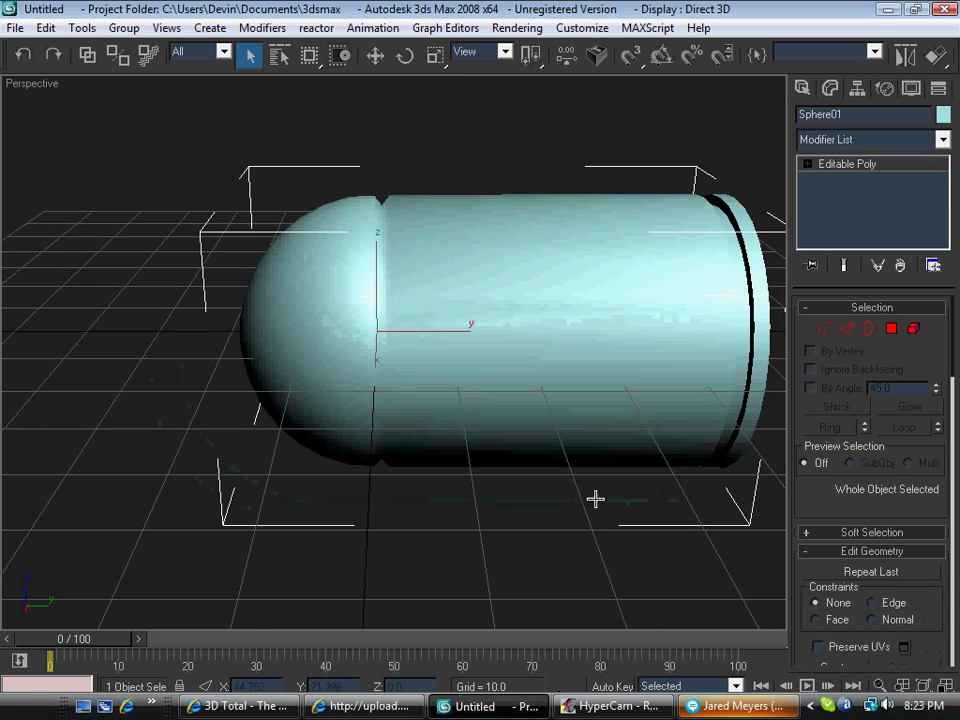
mouse_move(595, 498)
middle_mouse_down("alt")
mouse_move(641, 499)
mouse_move(544, 516)
mouse_move(573, 503)
middle_mouse_up("alt")
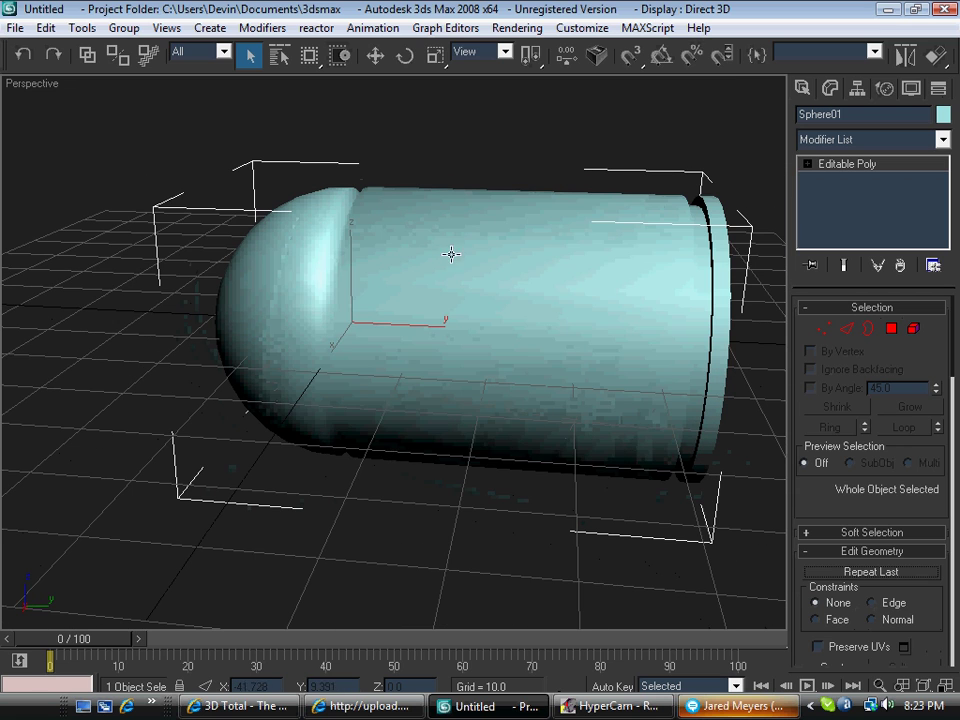
left_click(942, 117)
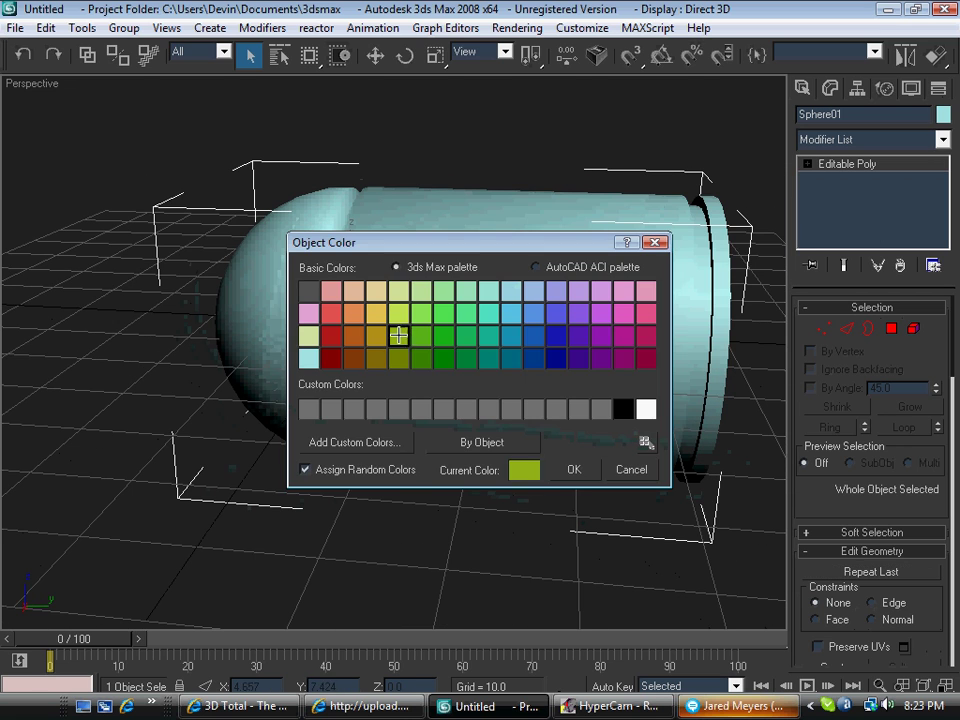
Set the bullet's object colour to yellow-green.
left_click(574, 470)
left_click(521, 510)
mouse_move(521, 510)
middle_mouse_down("alt")
mouse_move(583, 432)
mouse_move(570, 343)
mouse_move(508, 463)
middle_mouse_up("alt")
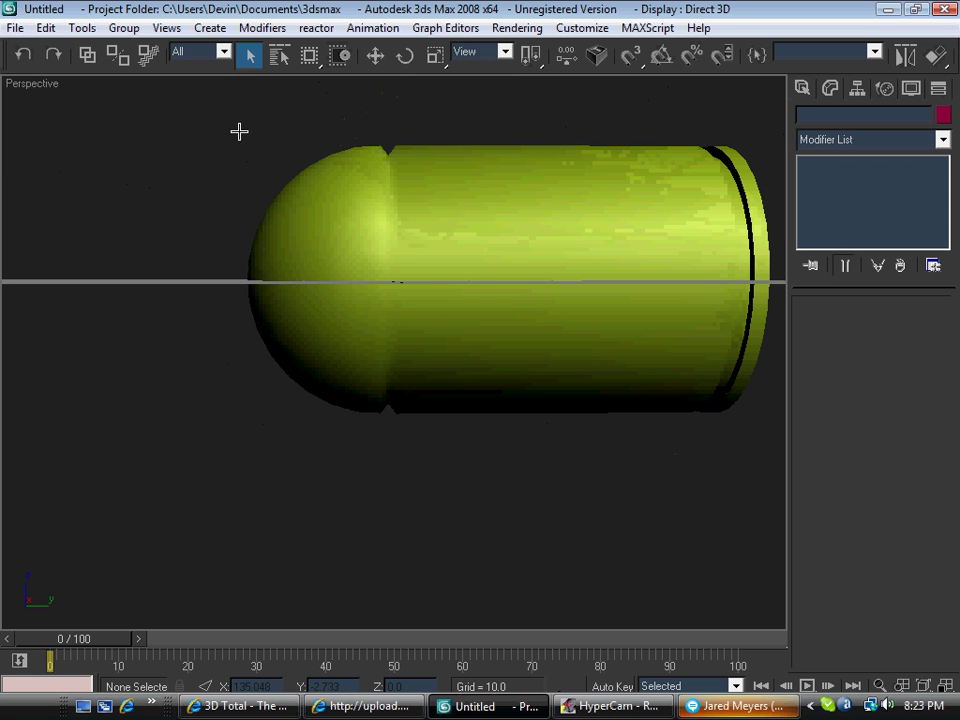
left_click_drag(402, 437, 400, 438)
left_click(546, 514)
mouse_move(546, 514)
middle_mouse_down("alt")
mouse_move(457, 538)
mouse_move(572, 572)
mouse_move(589, 544)
mouse_move(258, 258)
middle_mouse_up("alt")
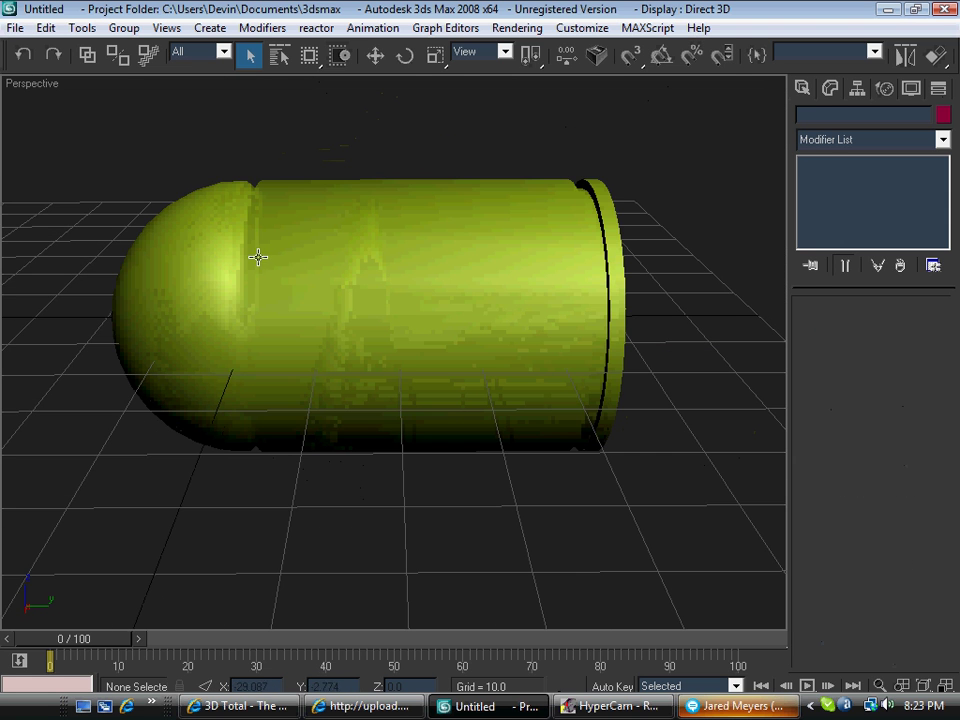
Save the scene as bullet.max, replacing the existing file.
left_click(12, 24)
left_click(96, 199)
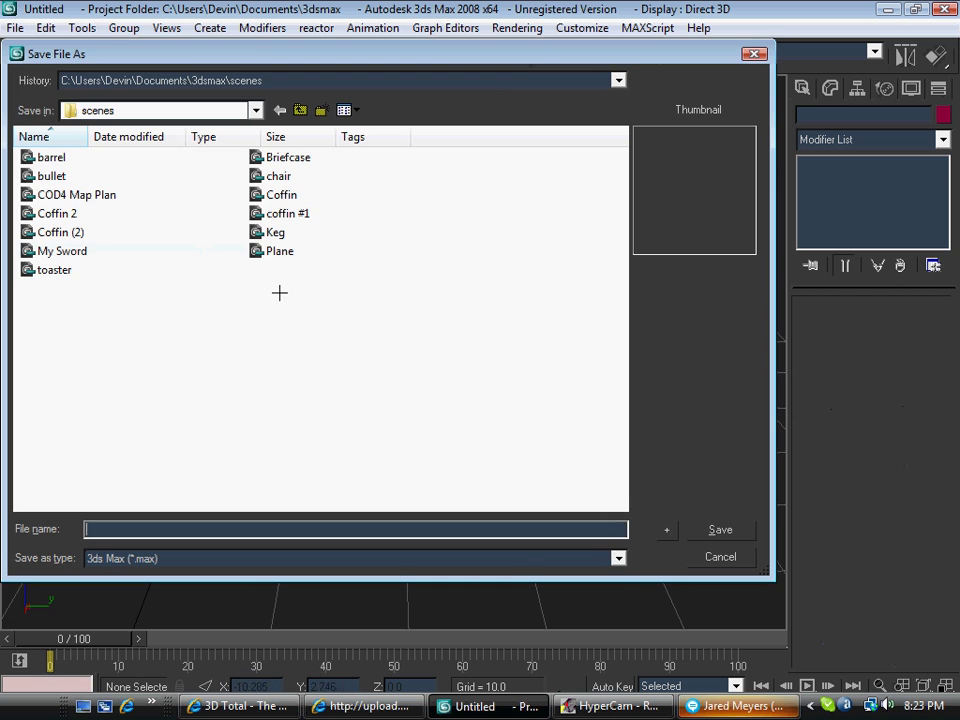
type("bul")
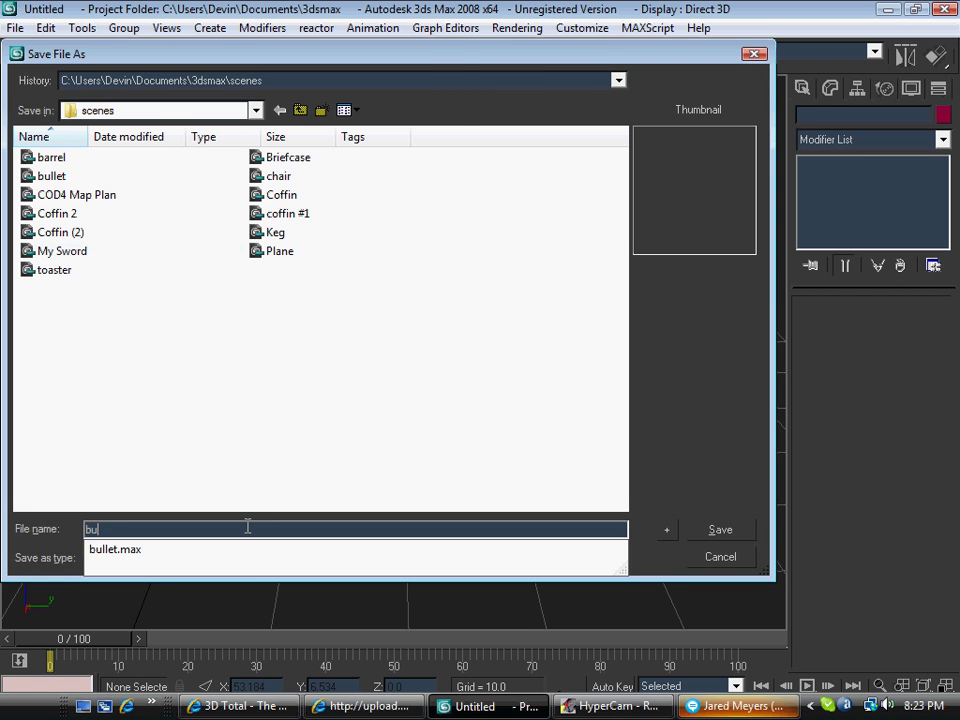
type("let")
key("Return")
left_click(565, 429)
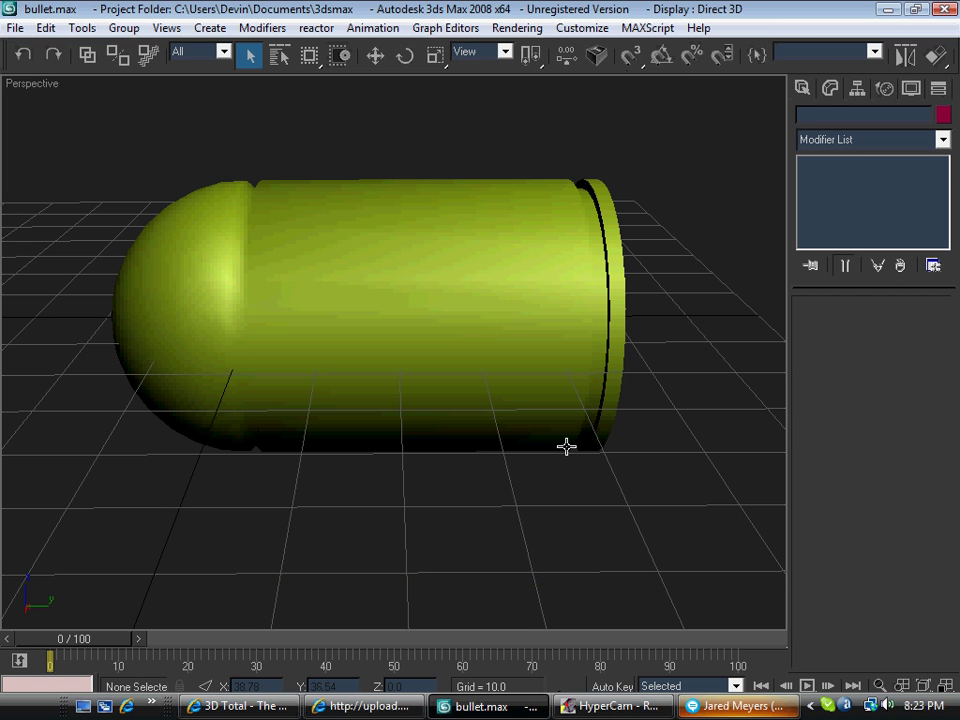